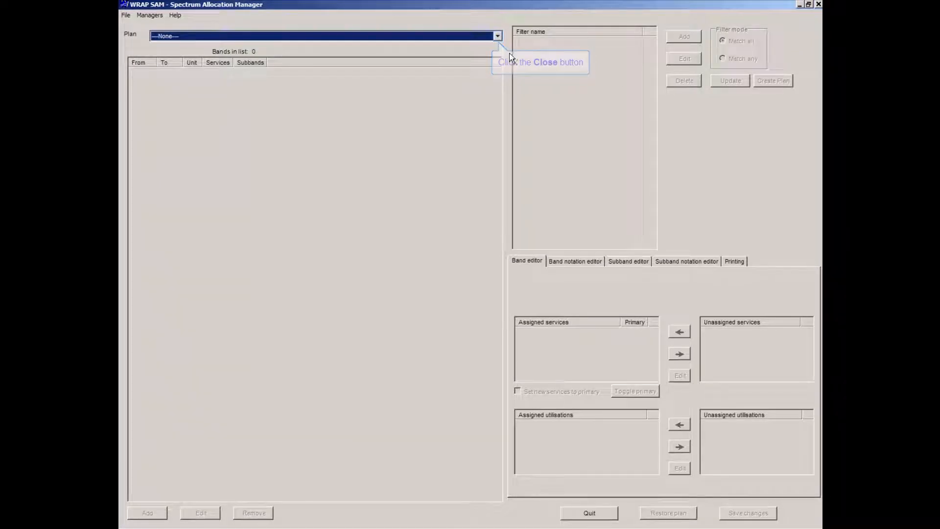
- Load the ITU Region 1 plan and select the Fixed service assigned to the 135,7–137,8 kHz band
left_click(498, 39)
key("Down")
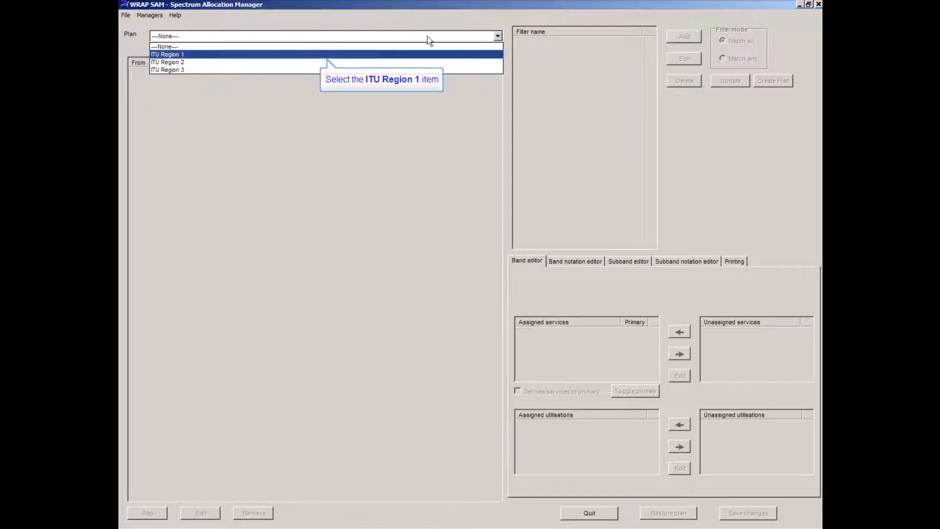
left_click(182, 54)
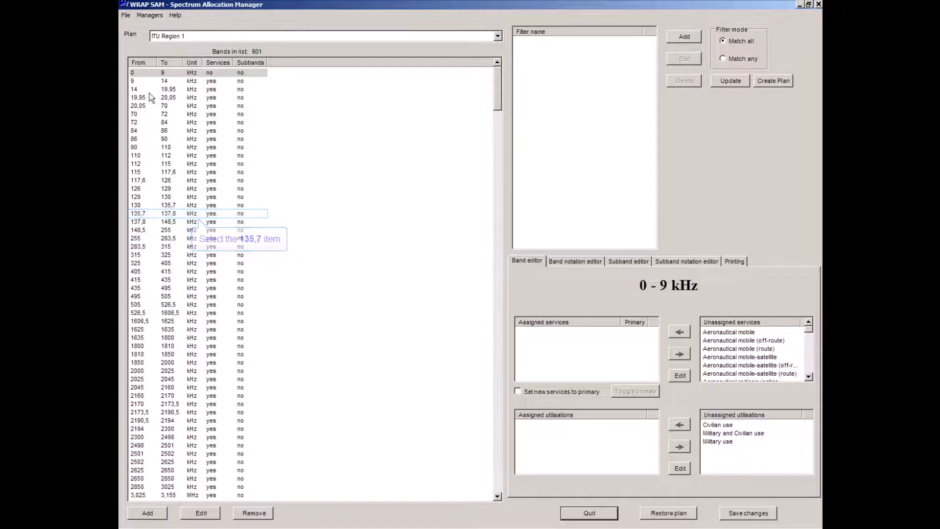
left_click(138, 214)
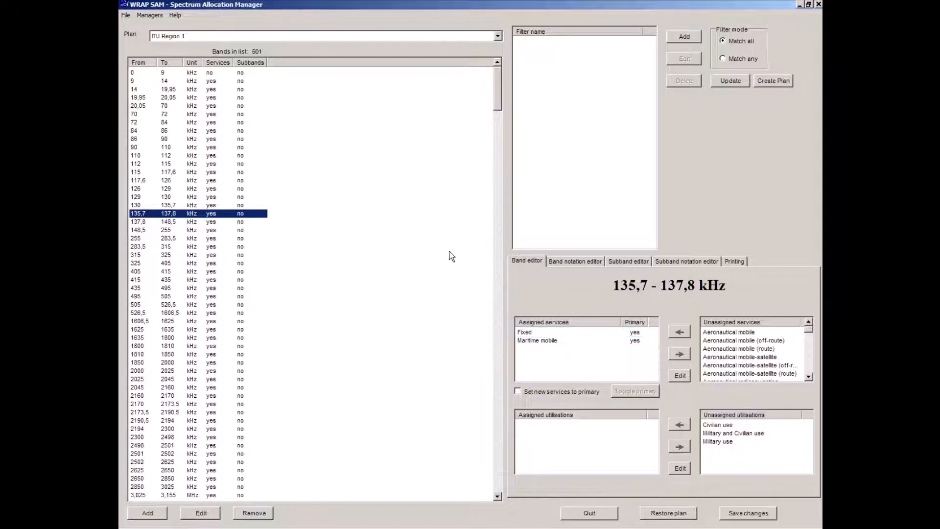
left_click(523, 334)
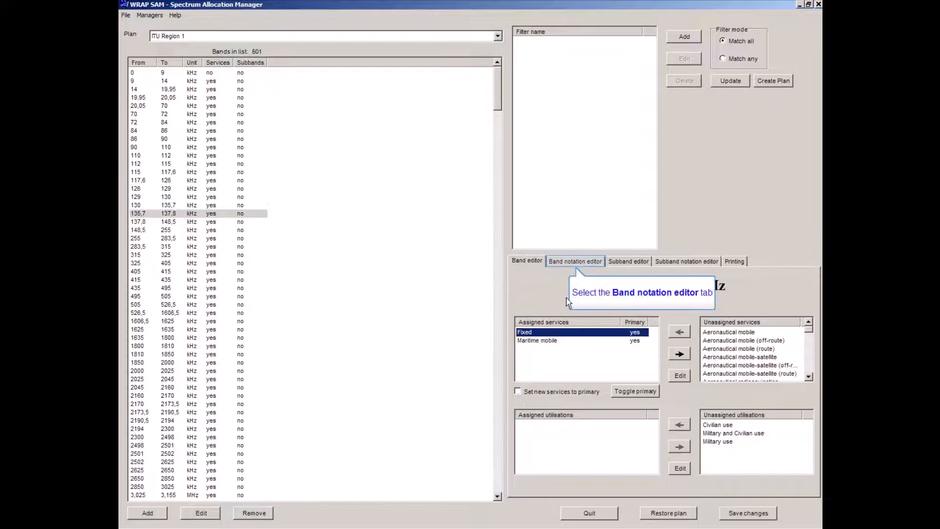
- Read the descriptions of the band's assigned footnotes 5.64, 5.67, 5.67A and 5.67B, returning to 5.64 at the end
left_click(574, 263)
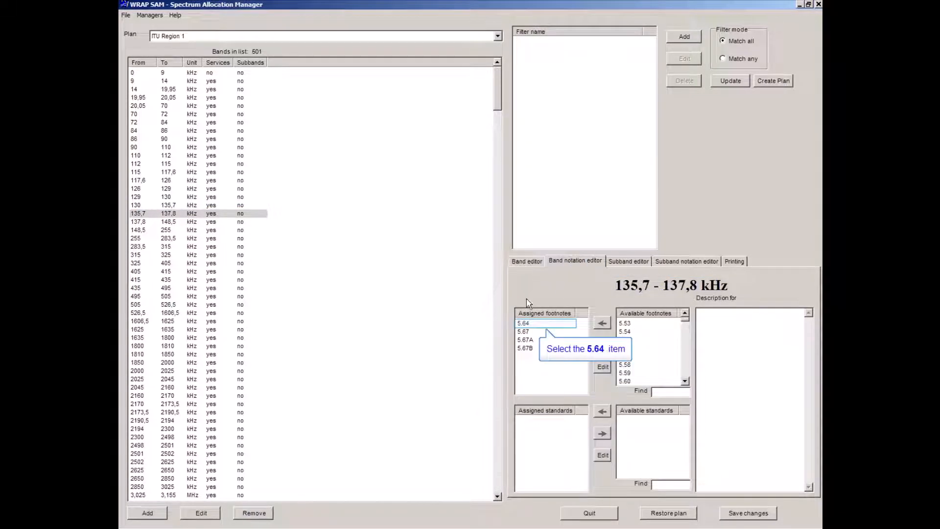
left_click(524, 325)
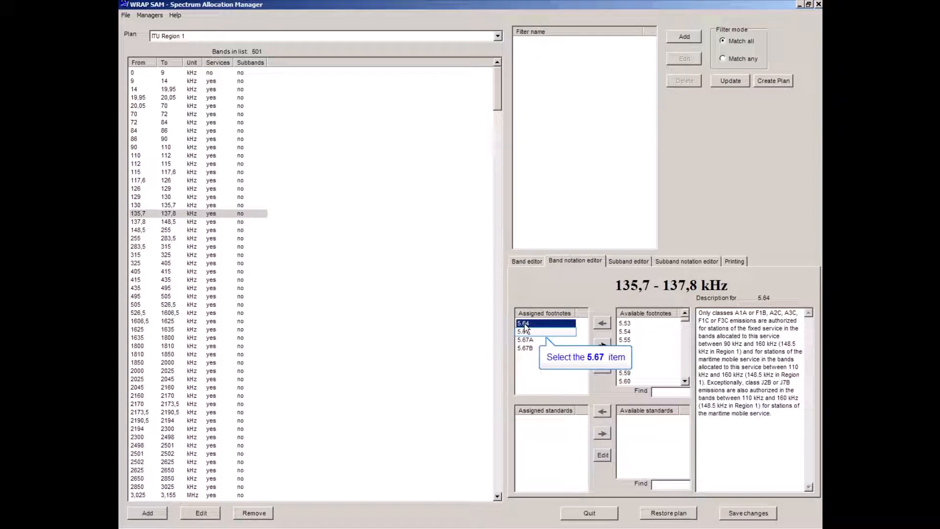
left_click(524, 332)
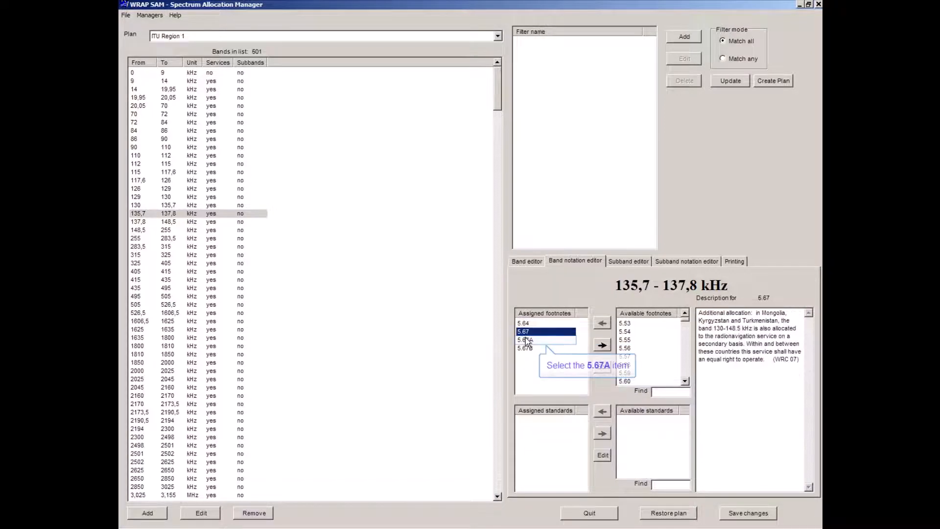
left_click(526, 339)
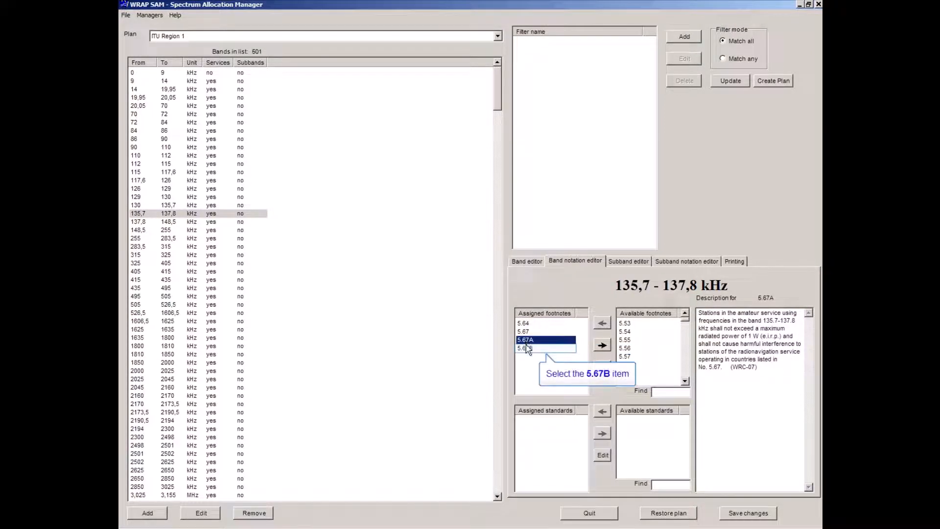
left_click(526, 349)
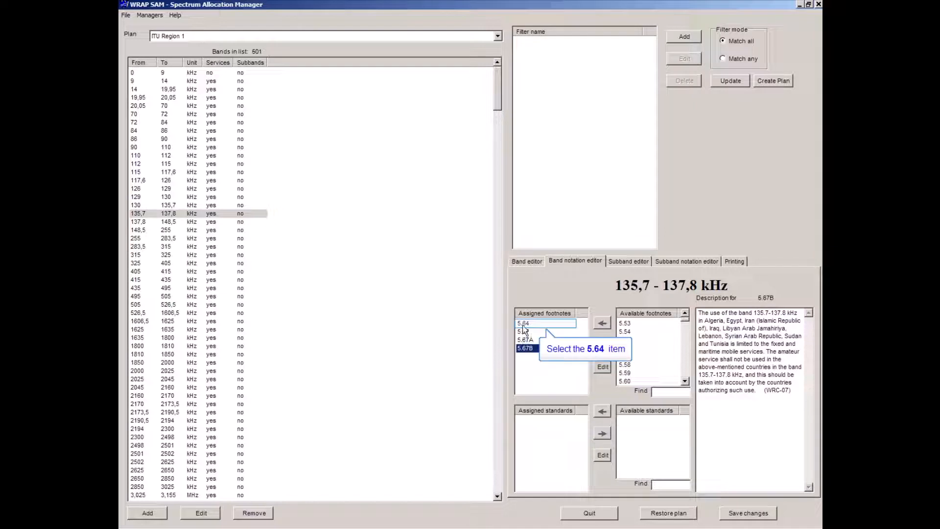
left_click(523, 324)
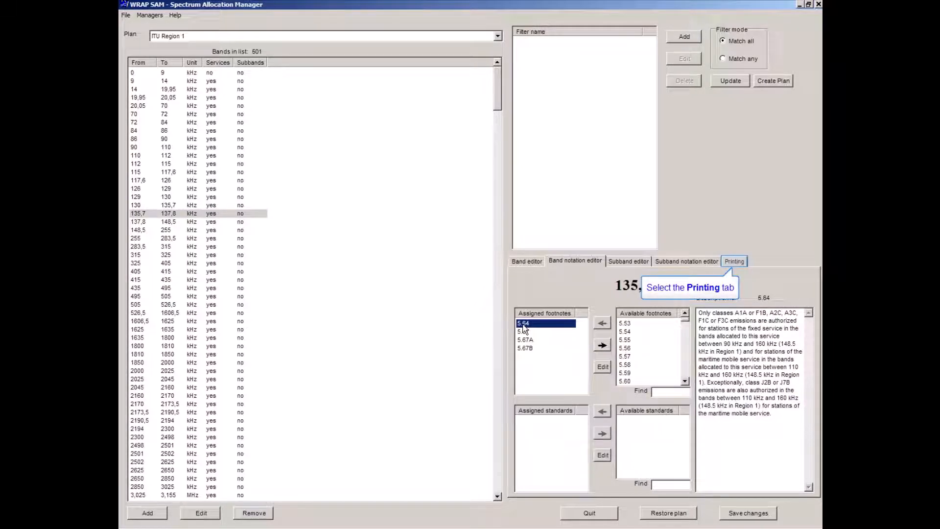
- Set up an allocation barchart printout with header line 1 "ITU Region 1", band frequencies shown and the maximum lines per page
left_click(736, 261)
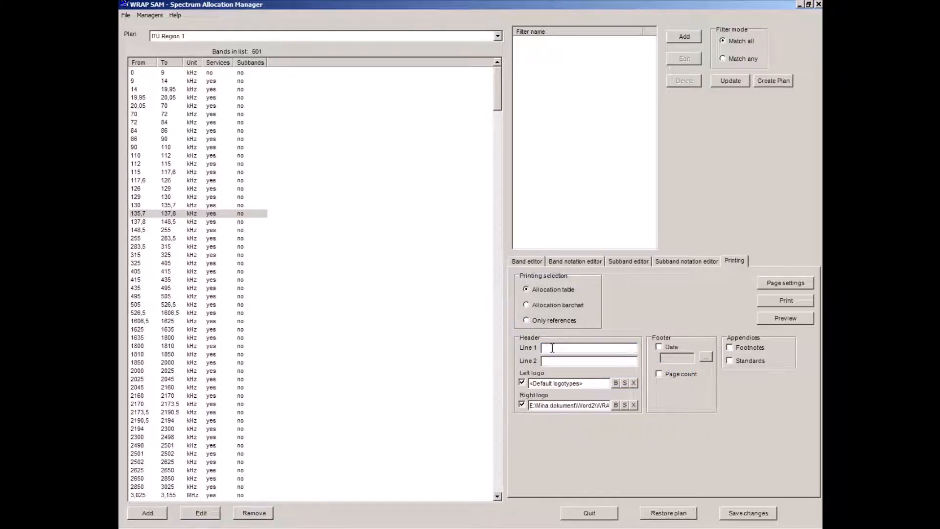
type("ITU Region 1")
left_click(526, 305)
left_click(527, 431)
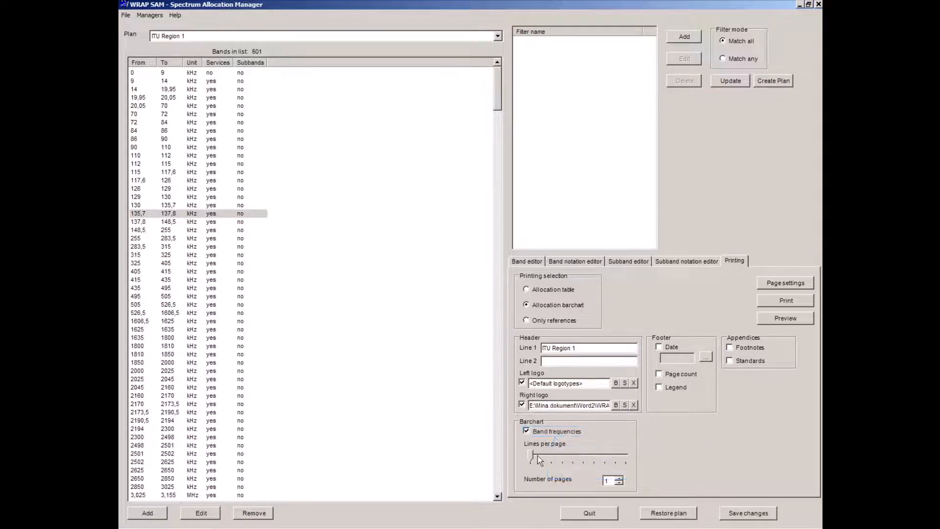
left_click_drag(538, 456, 629, 456)
- Include a legend in the printout's footer, arranged in 4 columns
left_click(659, 388)
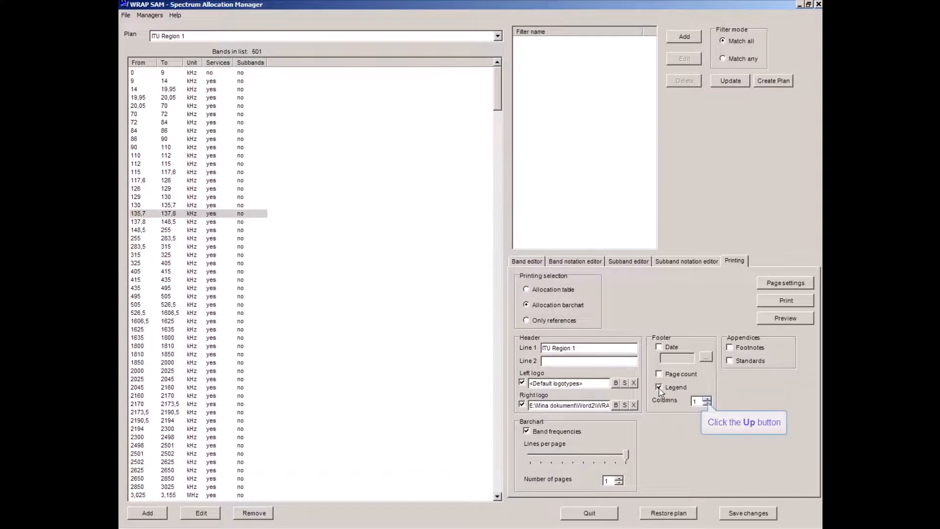
left_click(708, 399)
left_click(708, 399)
left_click(708, 399)
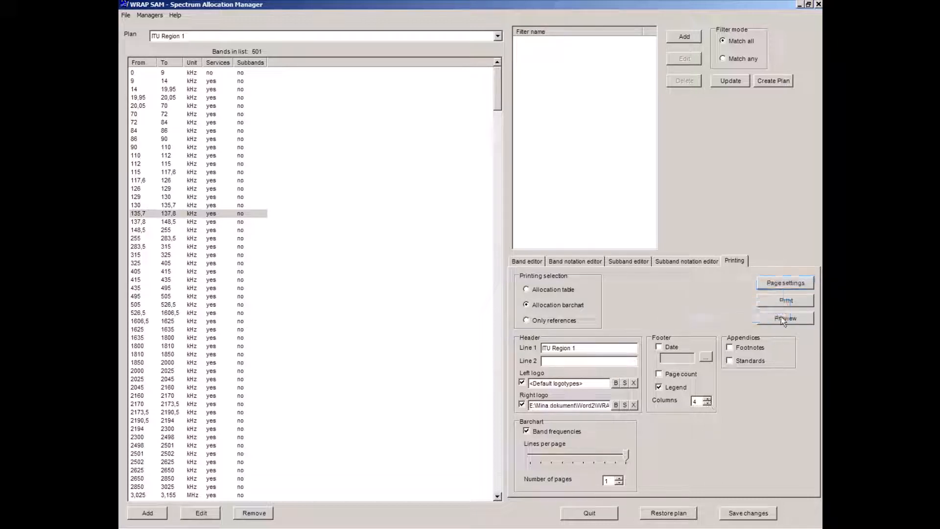
- Set the print page to A3 paper in landscape orientation
left_click(786, 284)
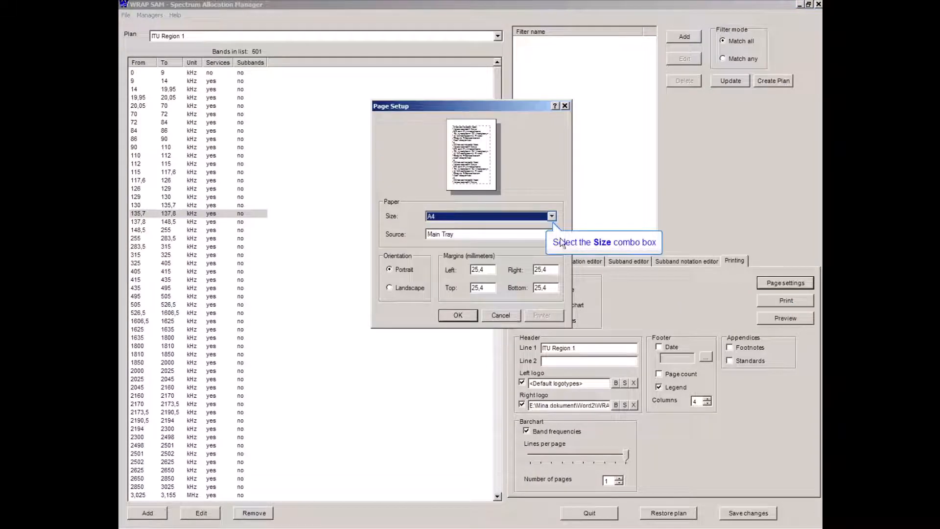
left_click(552, 216)
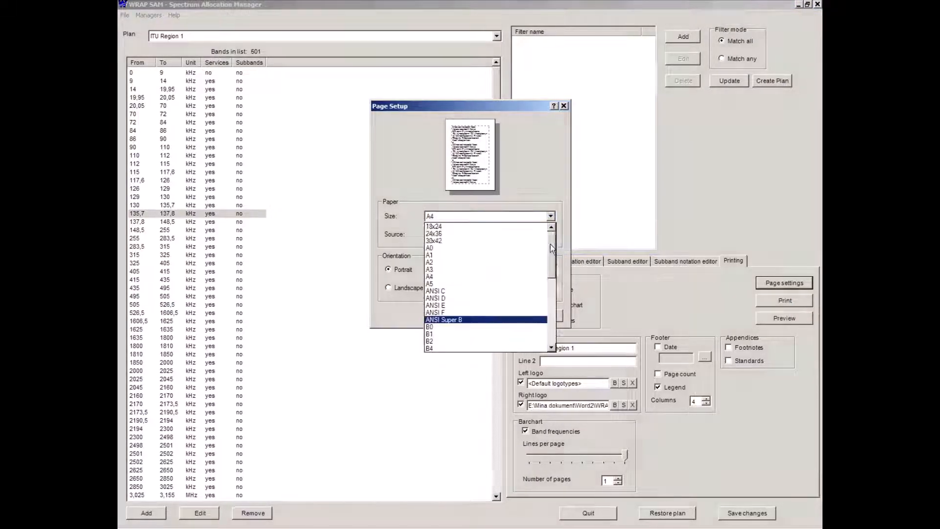
left_click(438, 269)
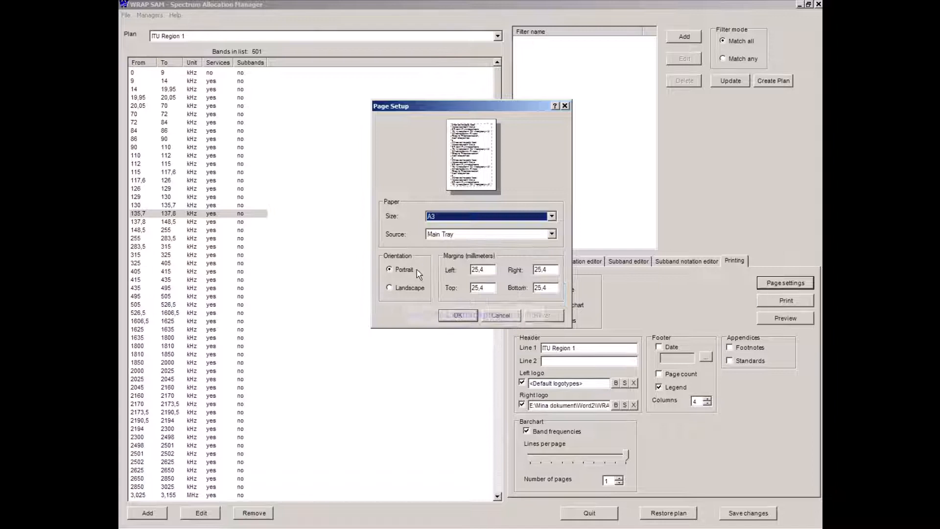
left_click(391, 288)
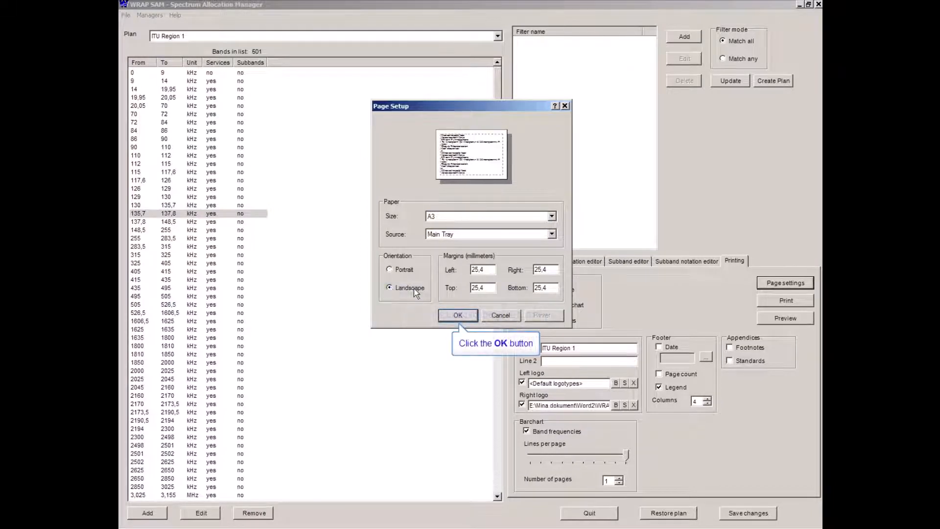
left_click(465, 316)
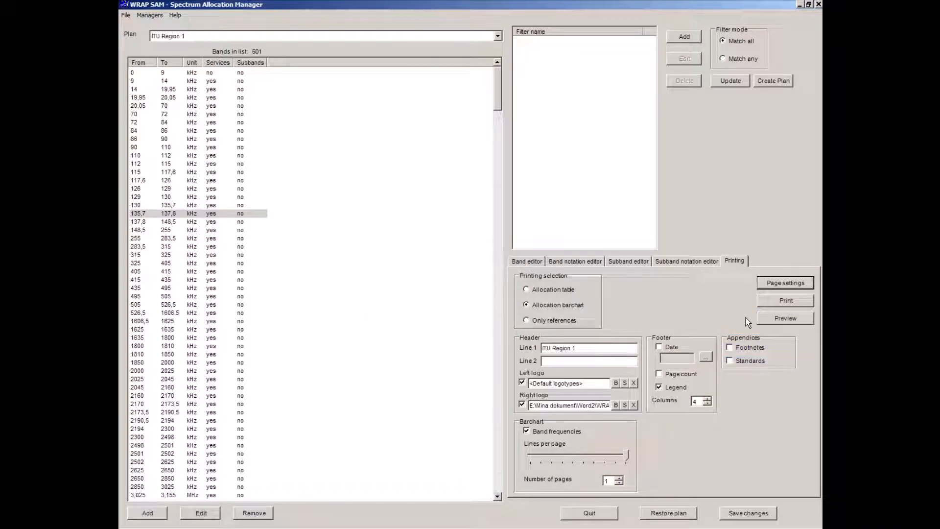
- Preview the allocation barchart printout in a maximized window, then close the preview
left_click(778, 319)
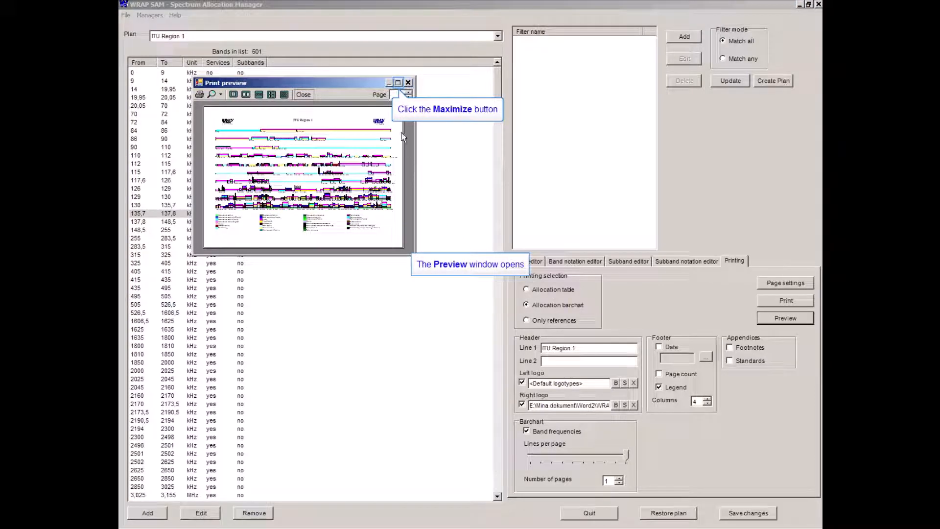
left_click(397, 82)
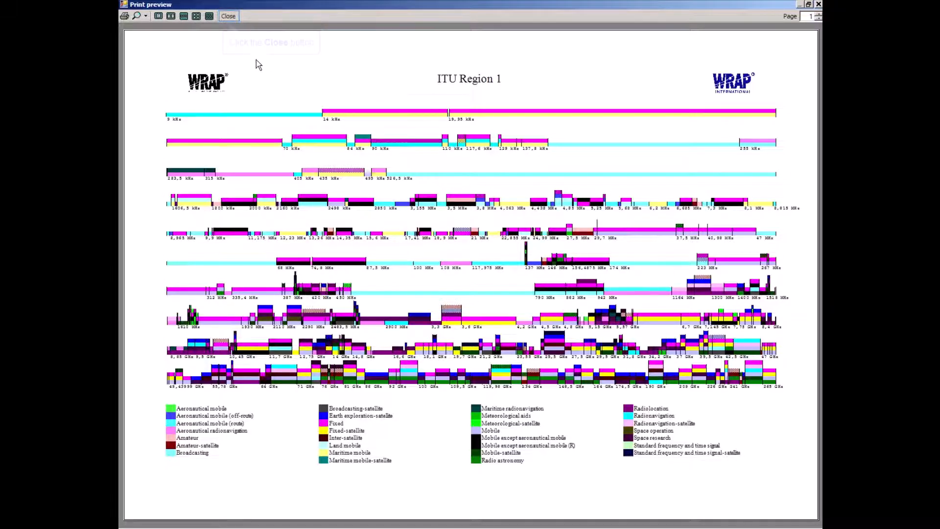
left_click(228, 16)
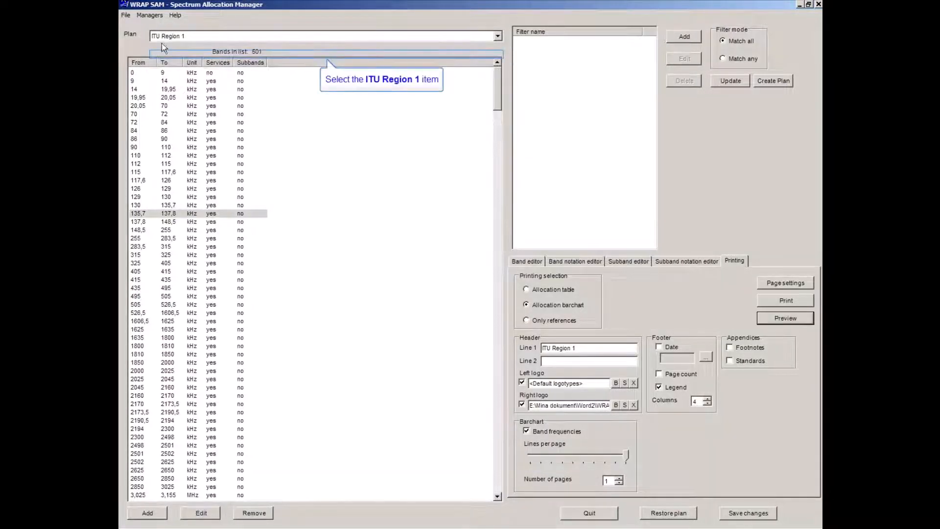
- Examine the editing options for the ITU Region 1 plan in the plans manager and close it
left_click(150, 15)
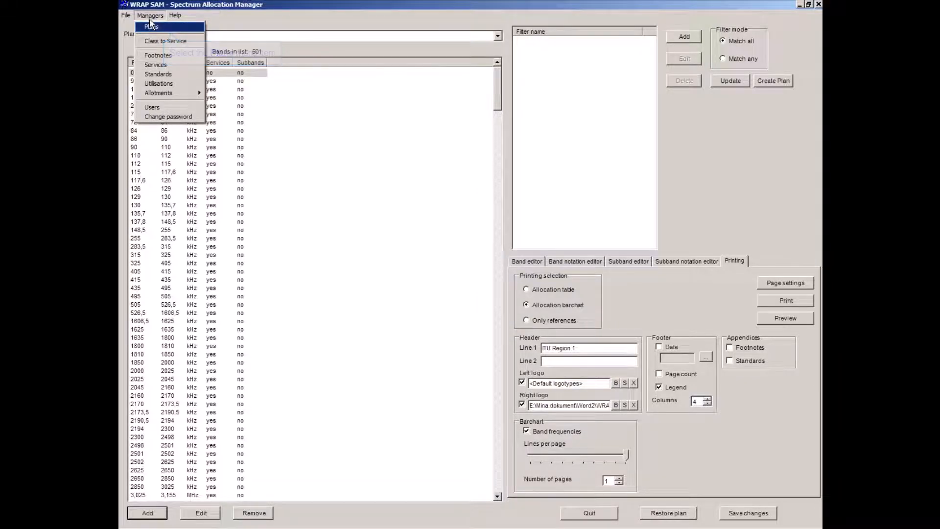
left_click(151, 27)
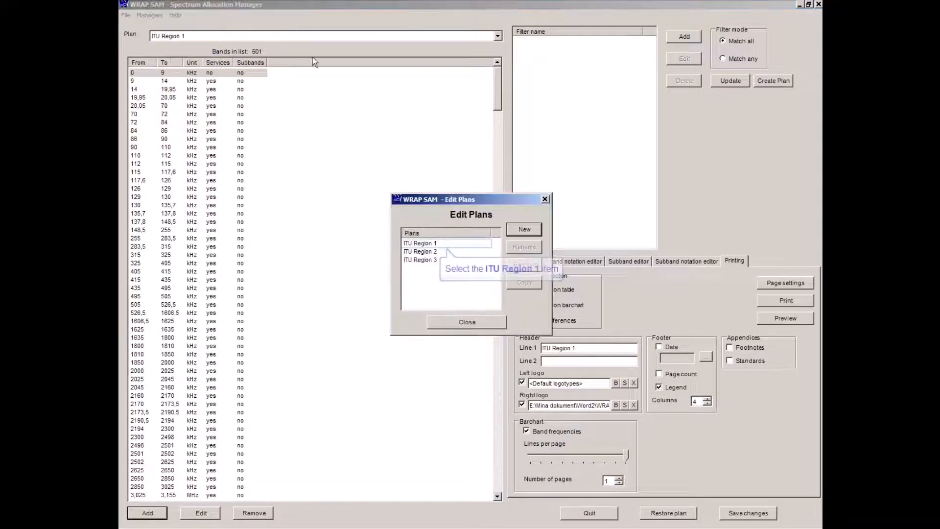
left_click(418, 244)
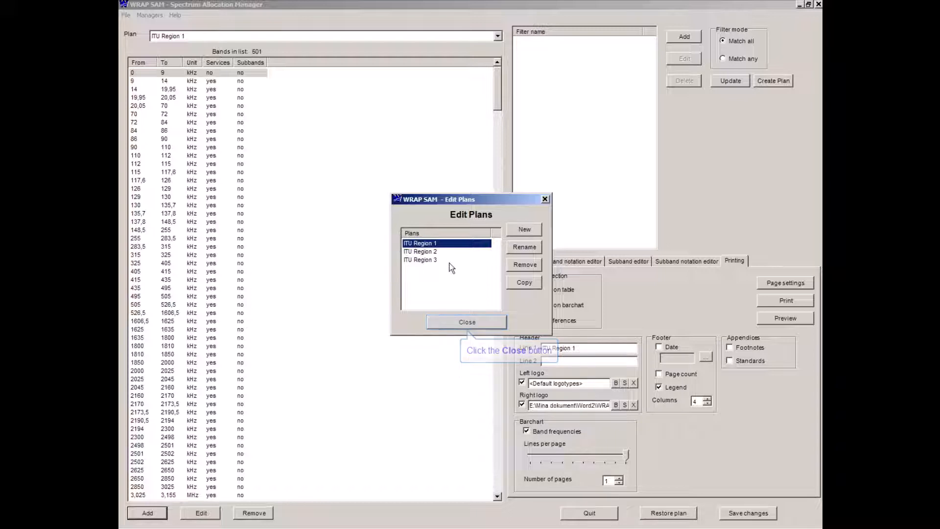
left_click(463, 322)
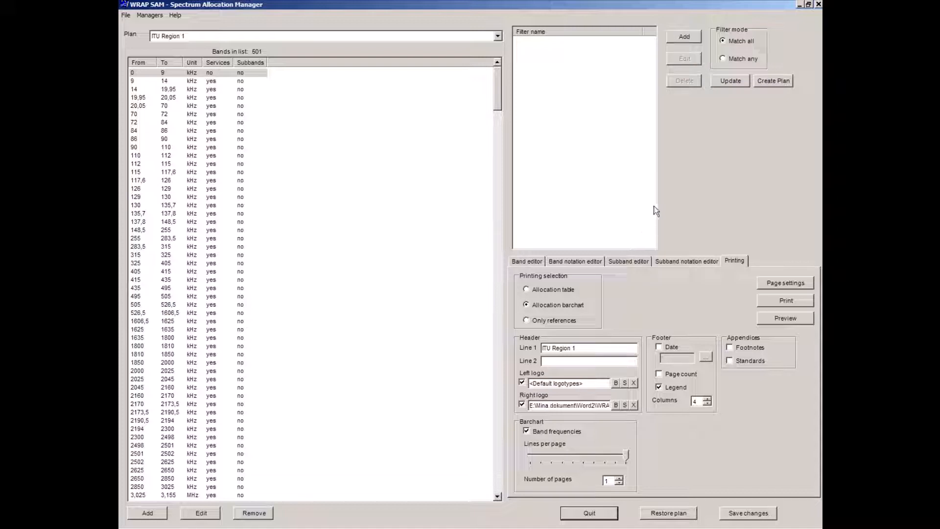
- Create a new filter covering 2 to 12 MHz for the Fixed service
left_click(685, 37)
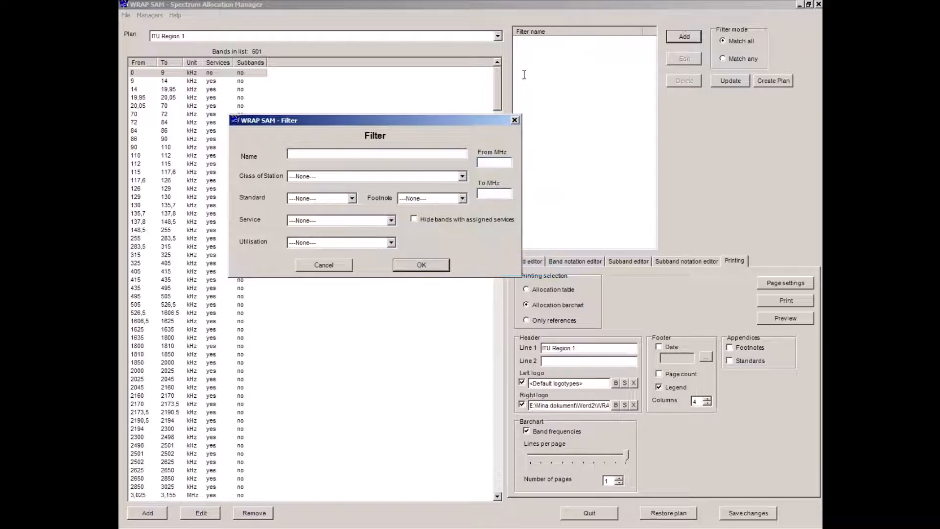
left_click(484, 163)
type("2")
key("Tab")
type("12")
left_click(392, 220)
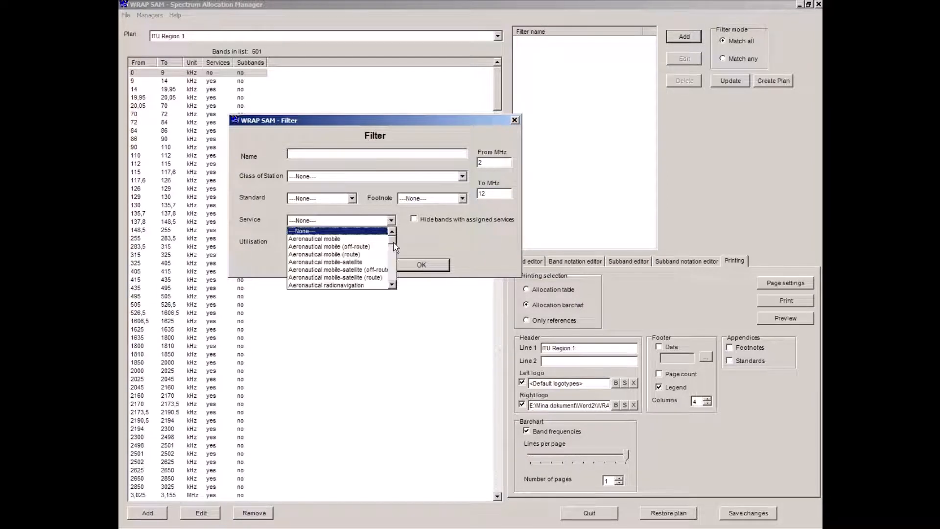
left_click_drag(392, 239, 362, 248)
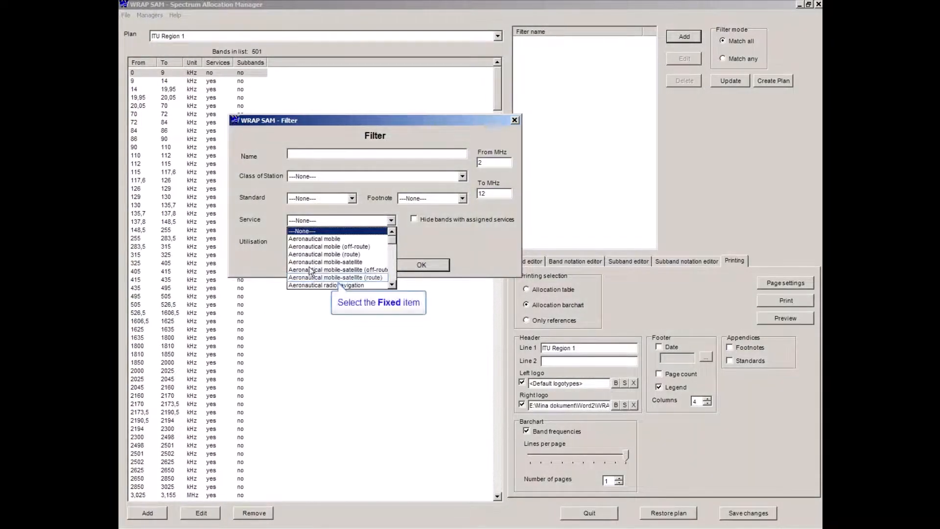
left_click(313, 281)
- Name the filter "Fixed, 2-12 MHz" and add it to the filter list
left_click(301, 154)
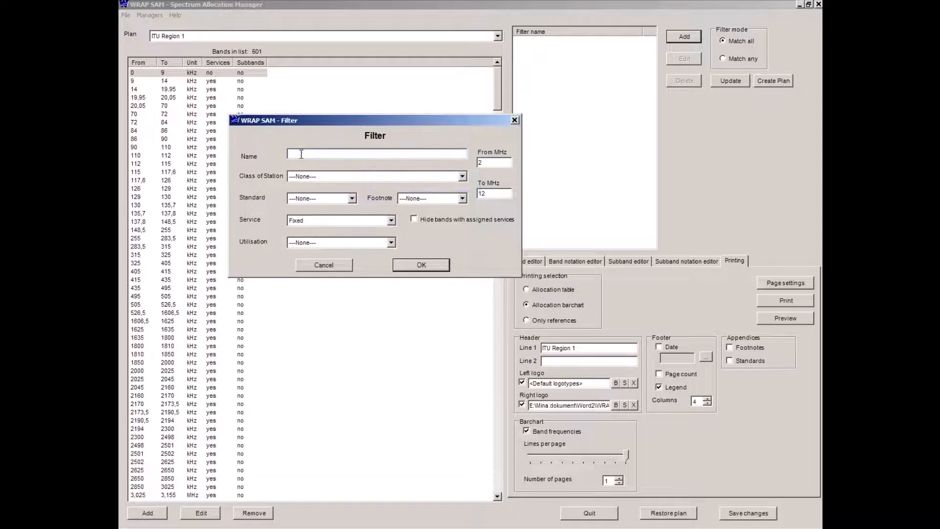
type("Fixed")
type(" 2-12 MHz")
key("Return")
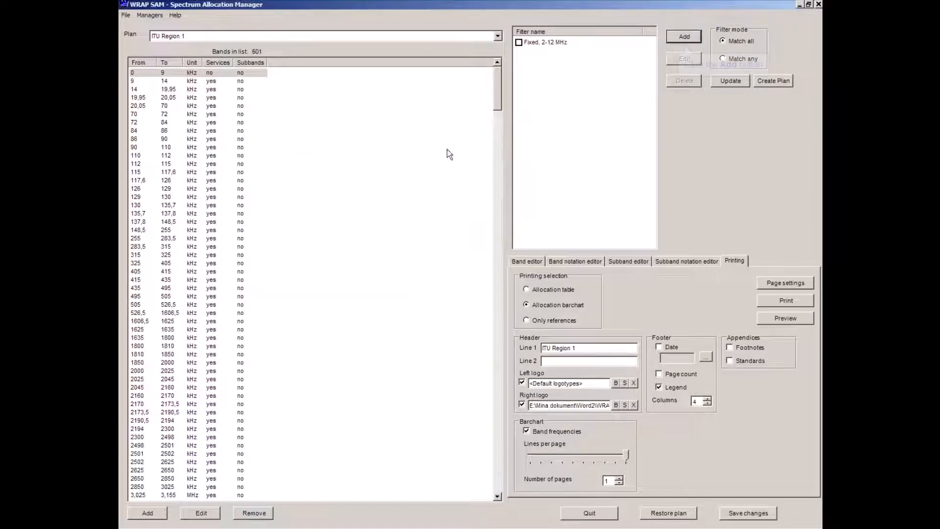
- Start another new filter and set its service to Mobile
left_click(687, 39)
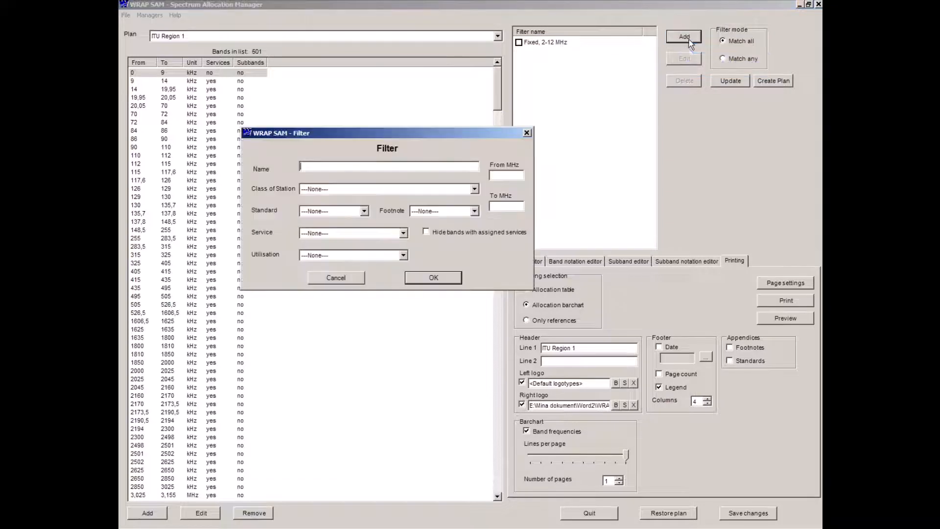
left_click(404, 233)
scroll(410, 266, "down", 3)
left_click_drag(407, 262, 408, 272)
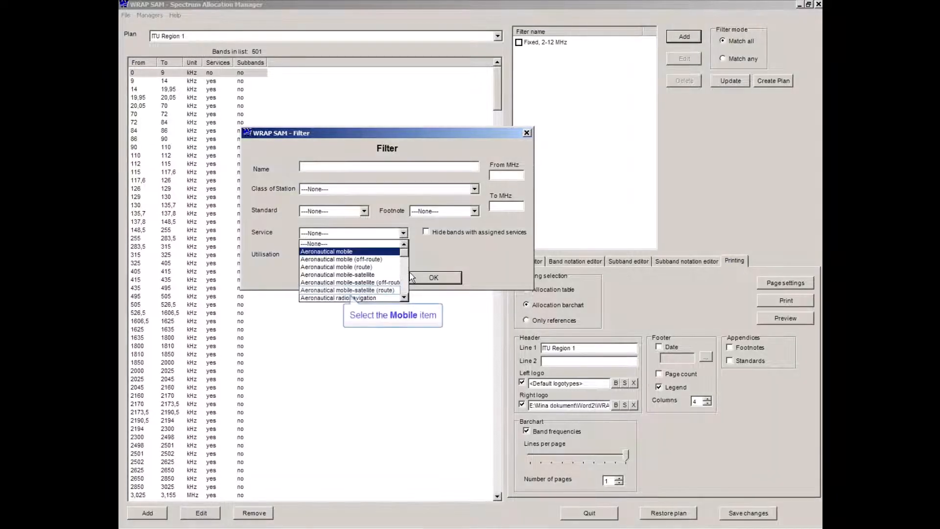
left_click(317, 293)
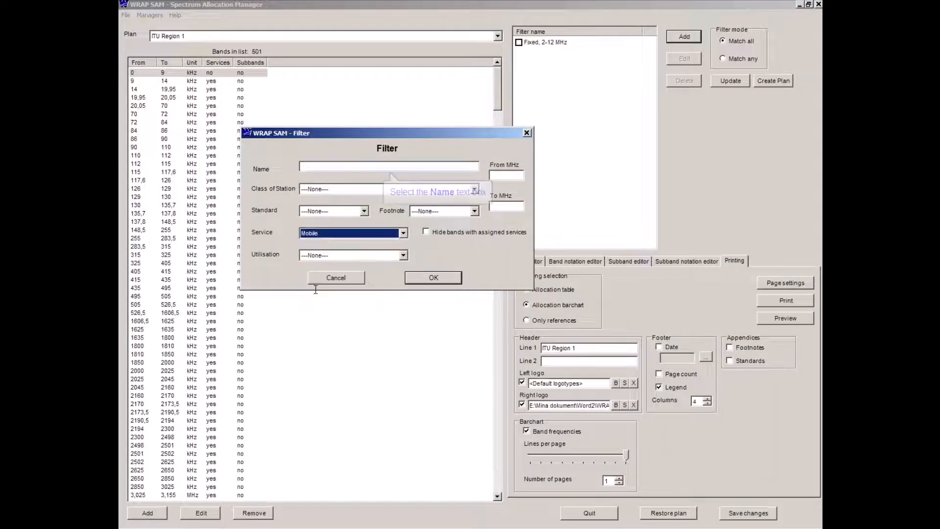
- Name the filter "Mobile, 2-12 MHz", set its range from 2 to 12 MHz, and add it to the filter list
left_click(318, 167)
type("Mob")
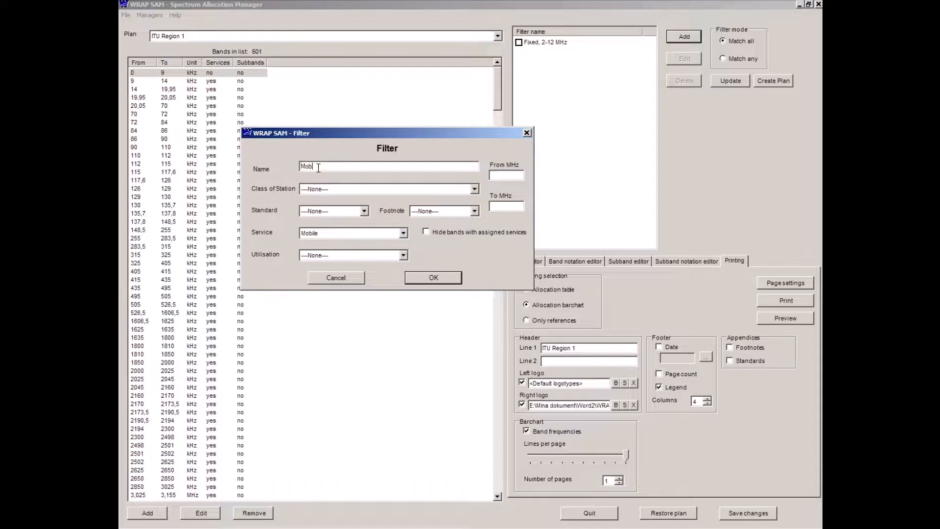
type("ile 2-12 MHz")
left_click(509, 175)
type("212")
key("Return")
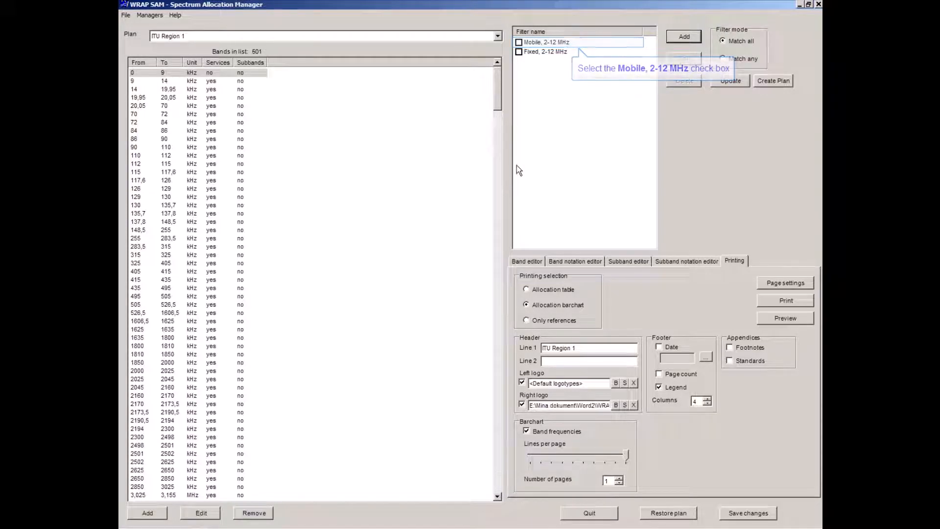
- Filter the bands to those matching either filter and create a plan from them named "ITU Region 1, 2-12 MHz, Fixed and Mobile"
left_click(519, 52)
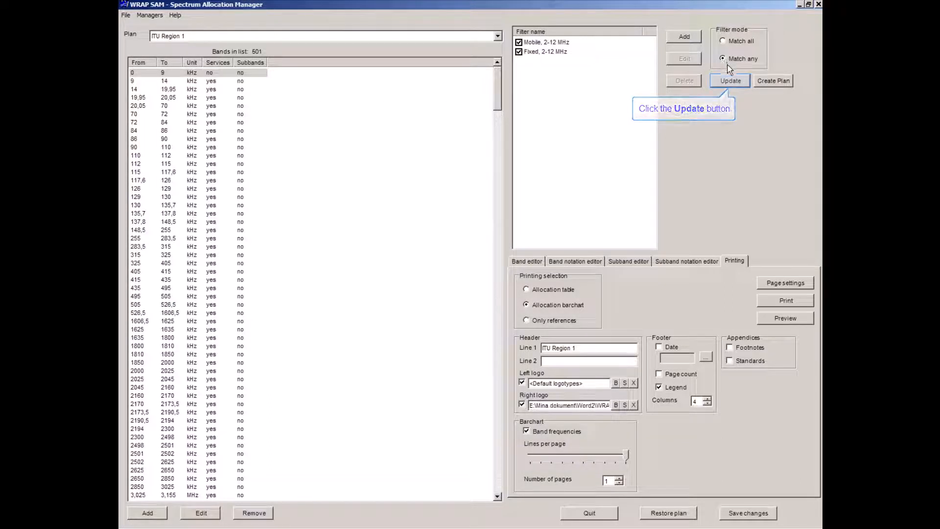
left_click(730, 81)
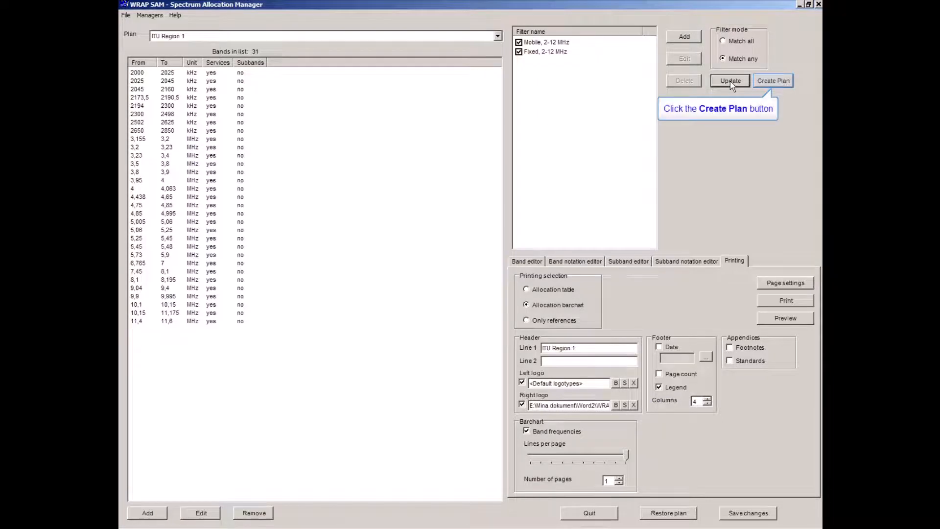
left_click(772, 81)
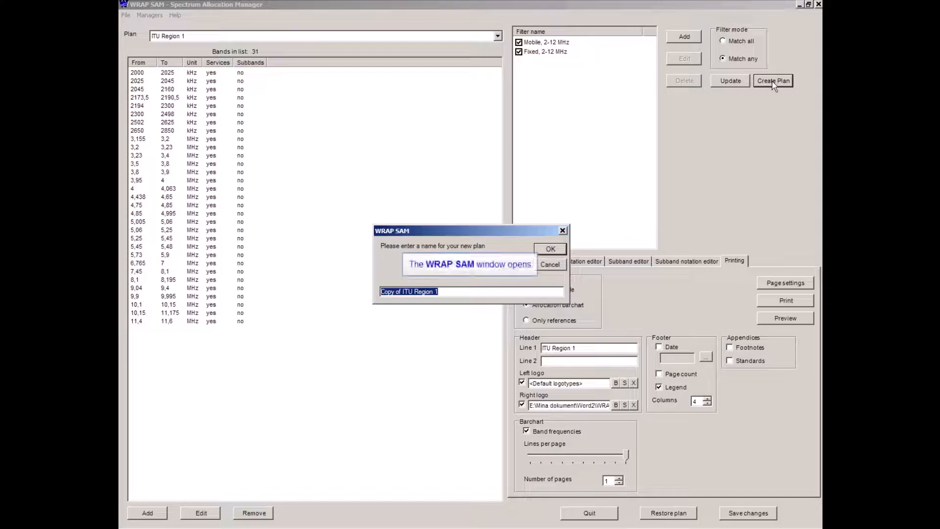
key("BackSpace")
type("ITU ")
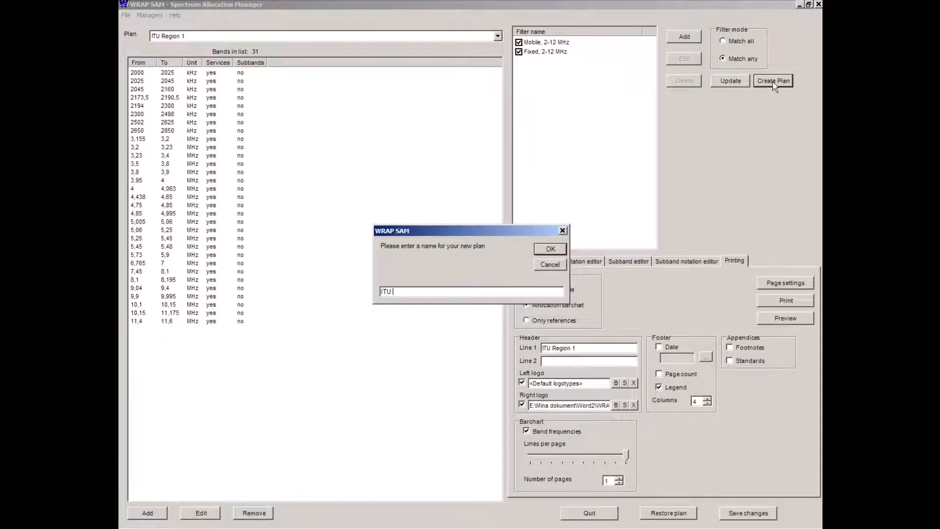
type("Region 1 ,2-12 MHz, Fixed e")
type("nd Mobile")
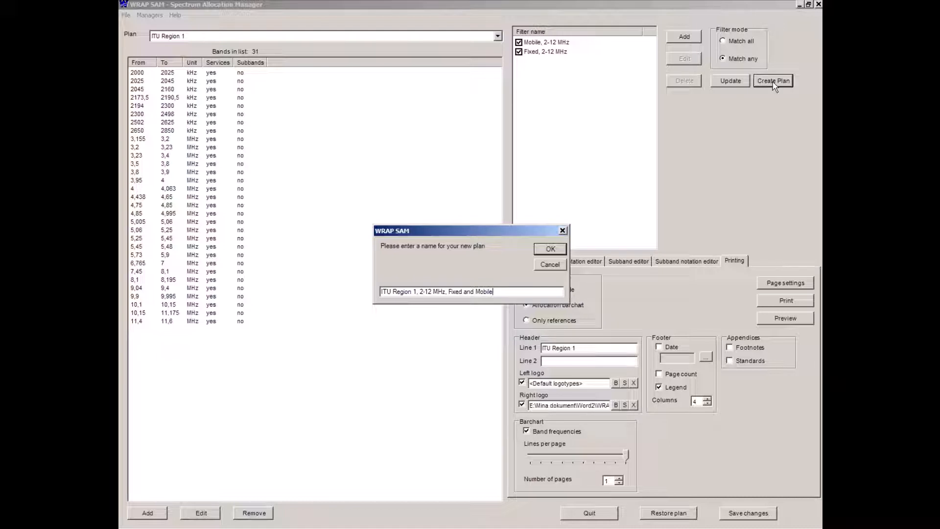
key("Return")
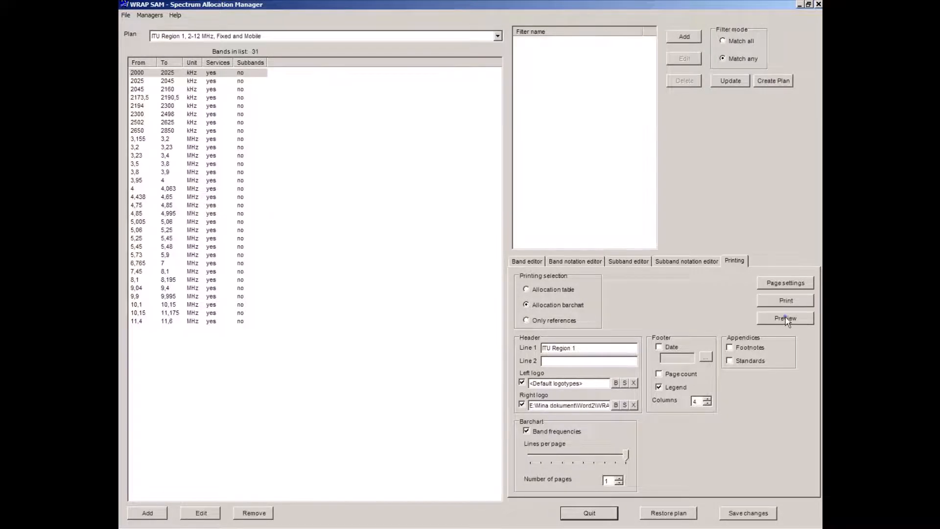
- Preview the filtered plan's allocation barchart in a maximized window and close the preview
left_click(786, 319)
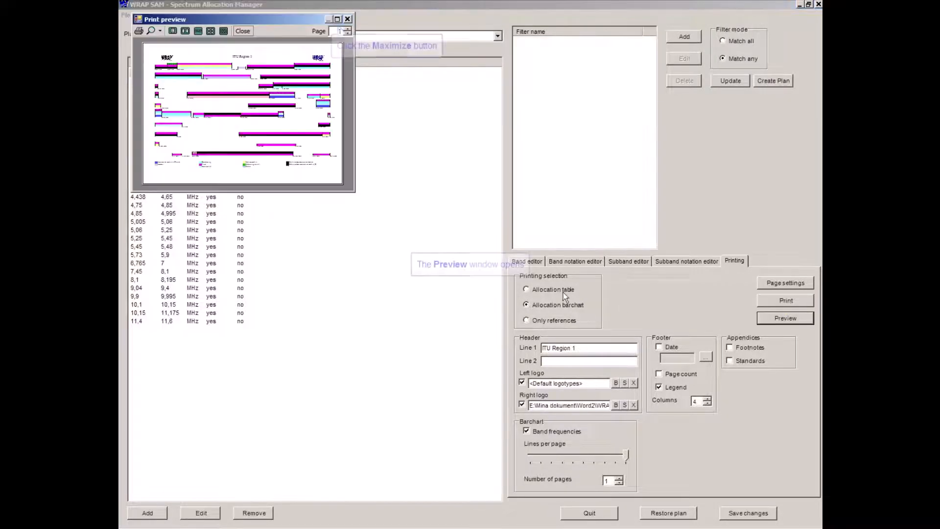
left_click(337, 19)
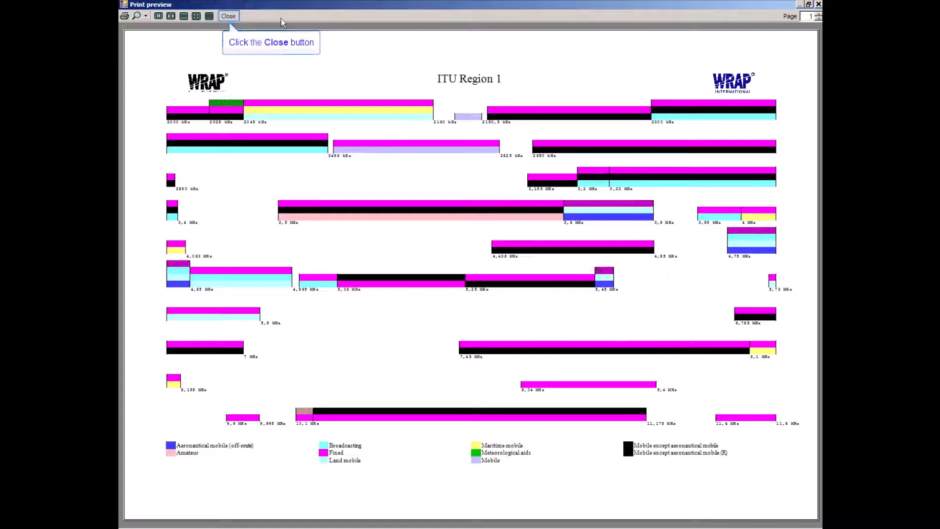
left_click(229, 16)
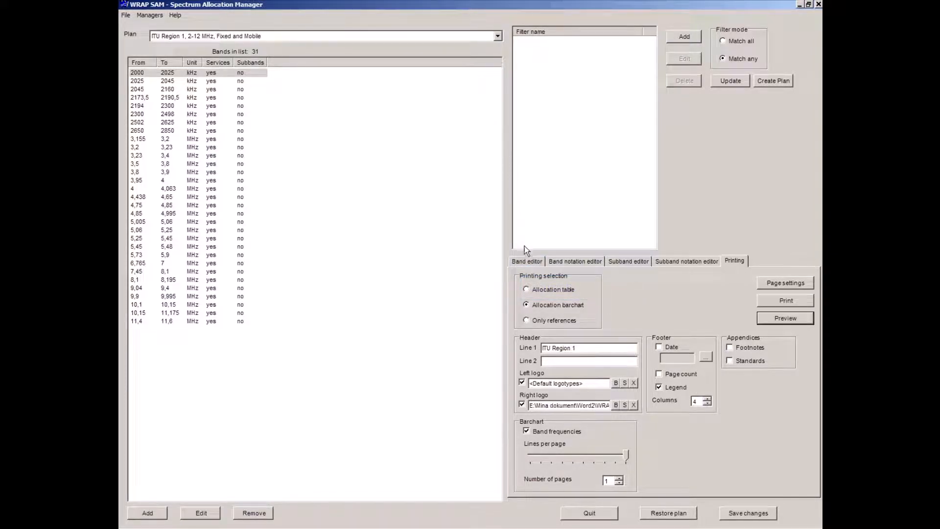
- Examine the services, footnotes and subbands of the new plan's bands, including the 3,5 - 3,8 MHz band
left_click(525, 262)
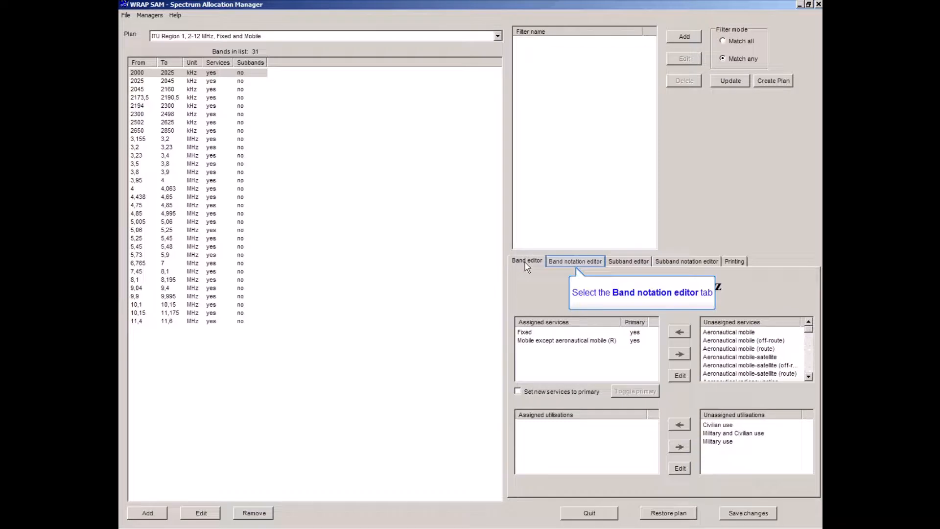
left_click(566, 263)
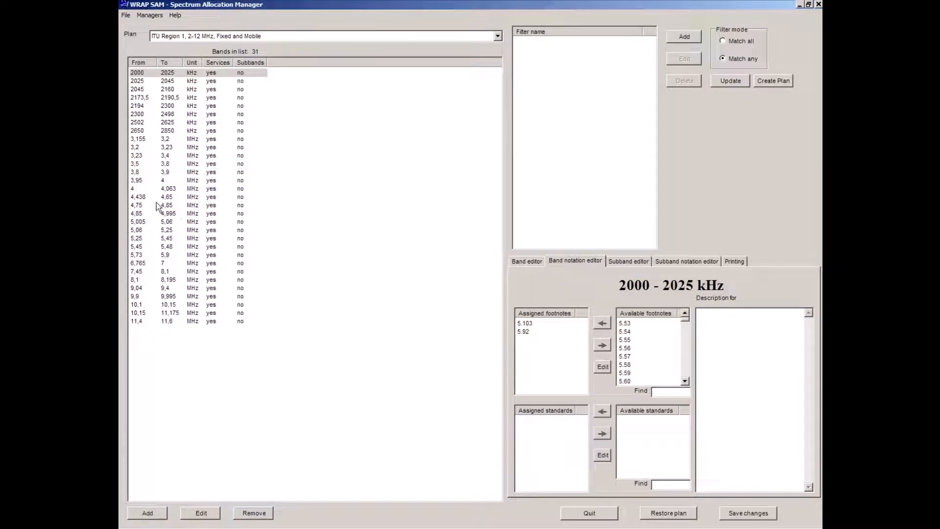
left_click(135, 165)
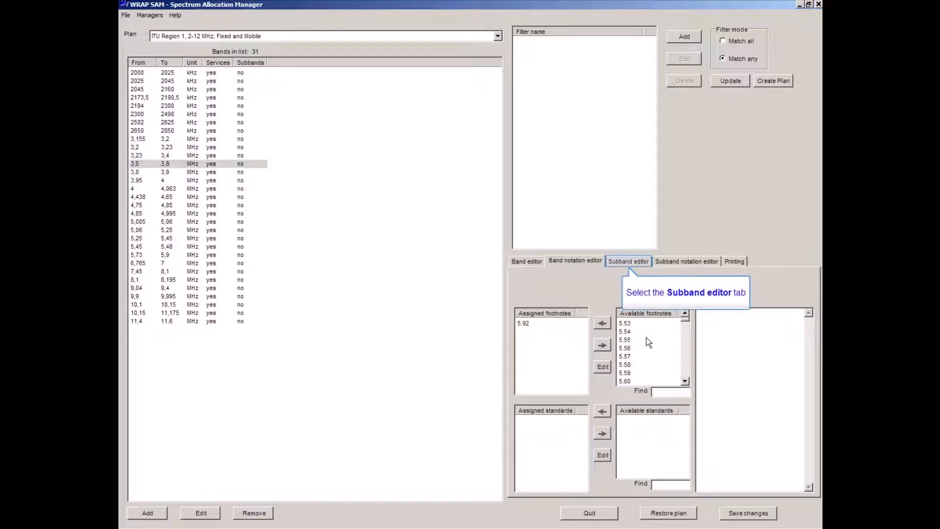
left_click(647, 263)
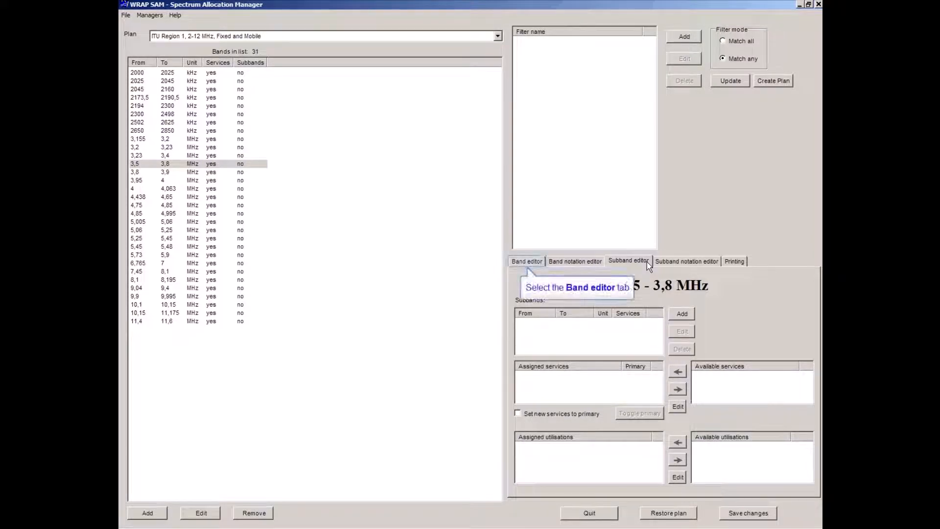
left_click(537, 261)
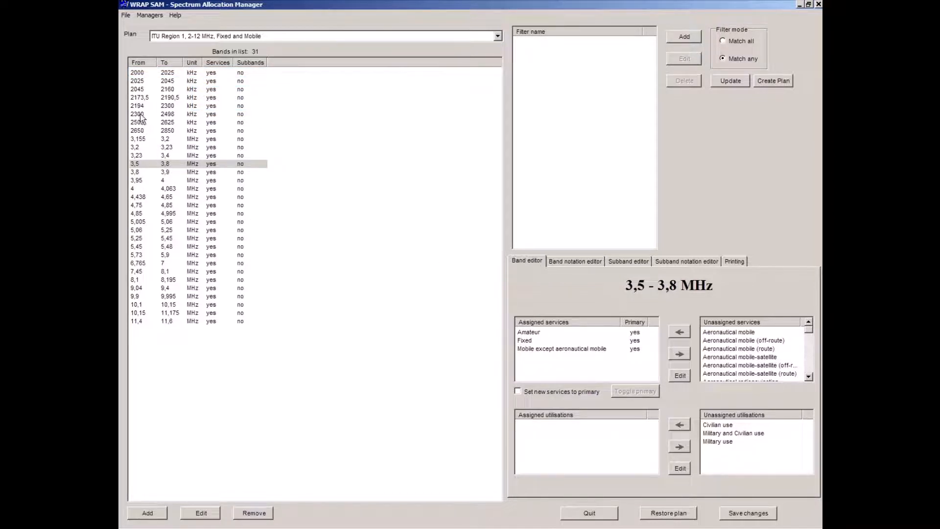
- Select all bands from 2000 kHz to 11,6 MHz and start creating an allotment from them
left_click(137, 73)
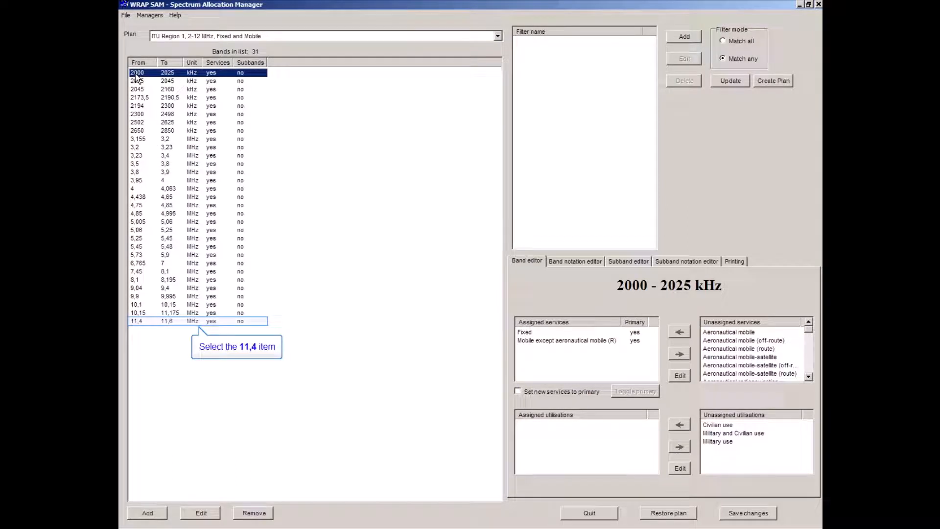
left_click(139, 321, "shift")
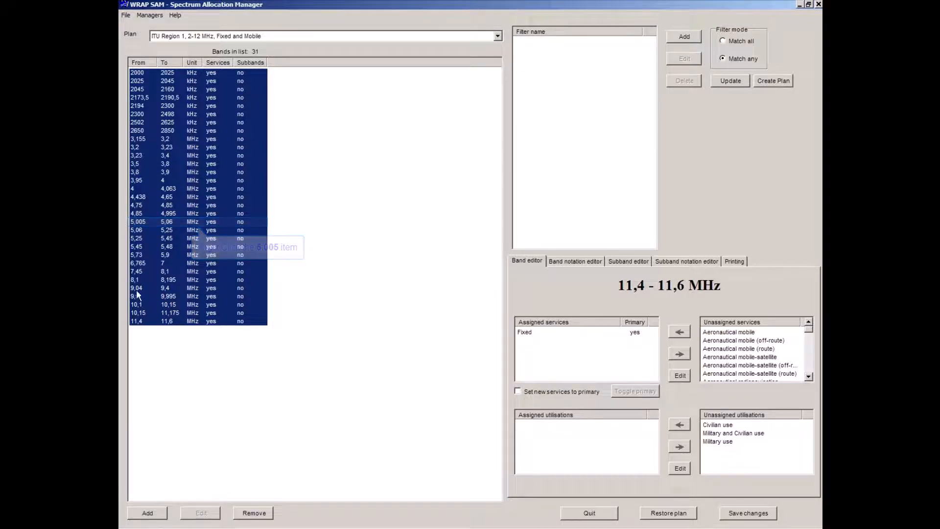
right_click(137, 223)
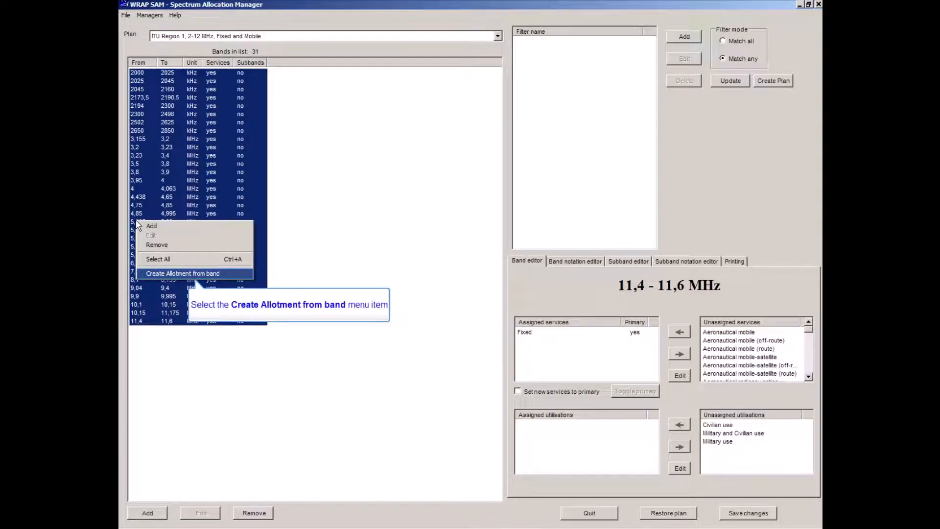
left_click(179, 274)
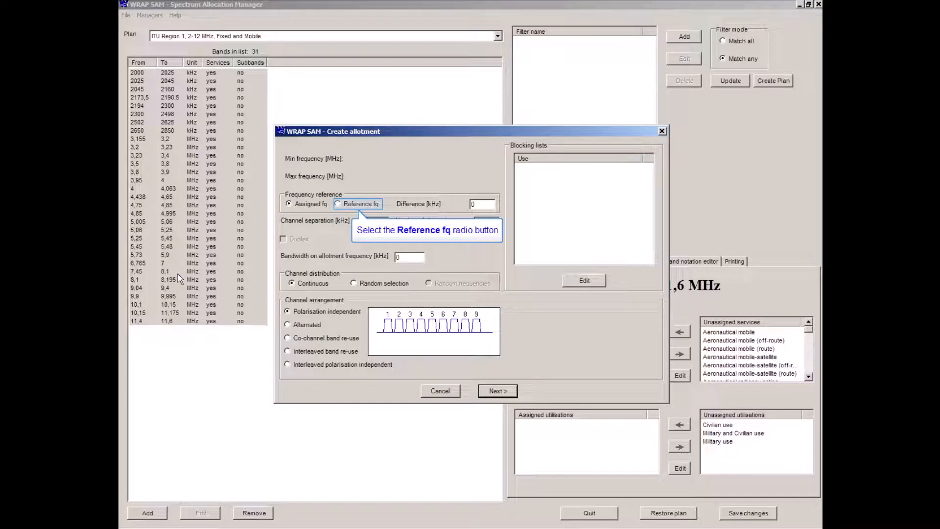
- Use the reference frequency with a 1,5 kHz difference, and set channel separation and bandwidth on allotment frequency to 3 kHz
left_click(338, 204)
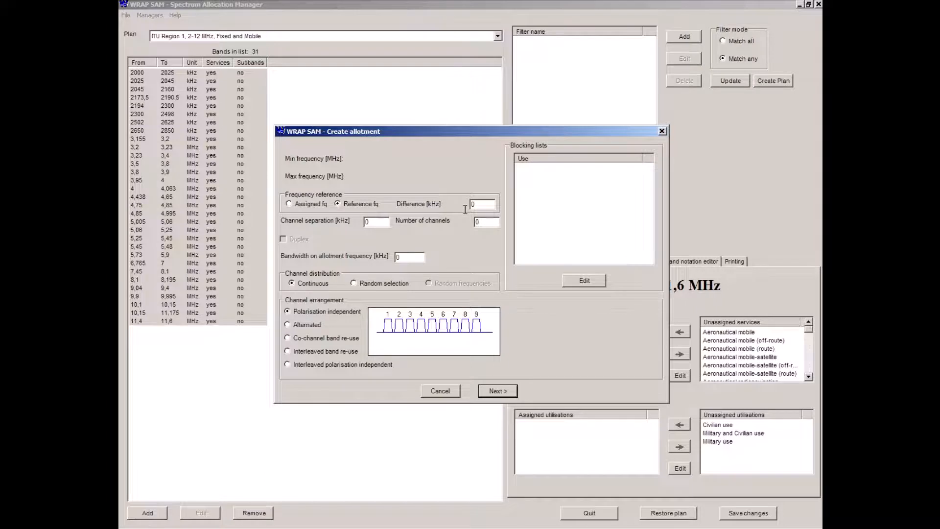
left_click_drag(476, 206, 464, 210)
type("1,5")
double_click(366, 222)
type("3")
double_click(398, 257)
type("3")
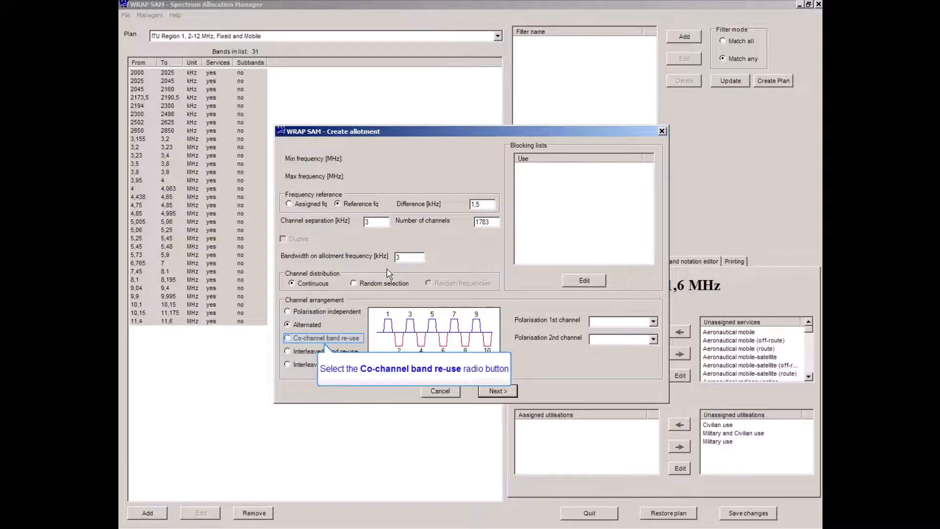
- Try the co-channel band re-use arrangement, return to polarisation independent channels, and continue to the allotment editor
left_click(288, 337)
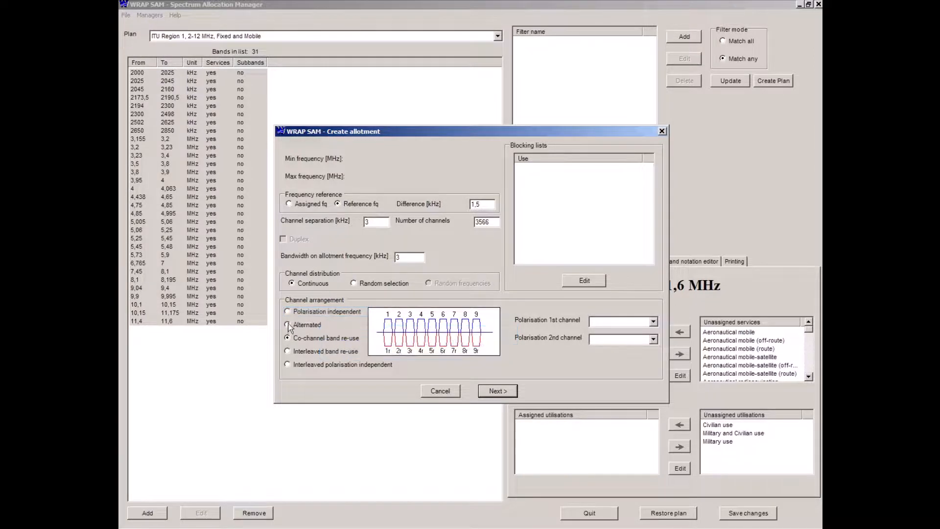
left_click(288, 312)
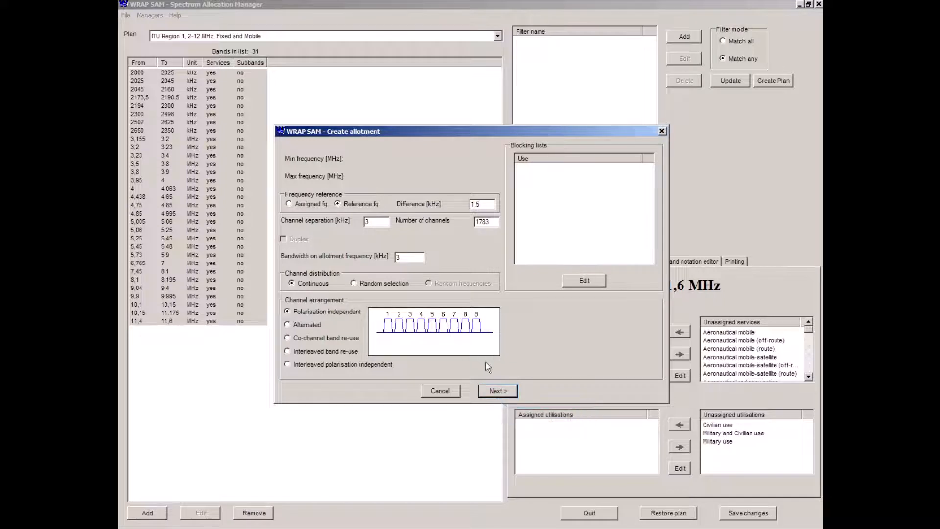
left_click(496, 391)
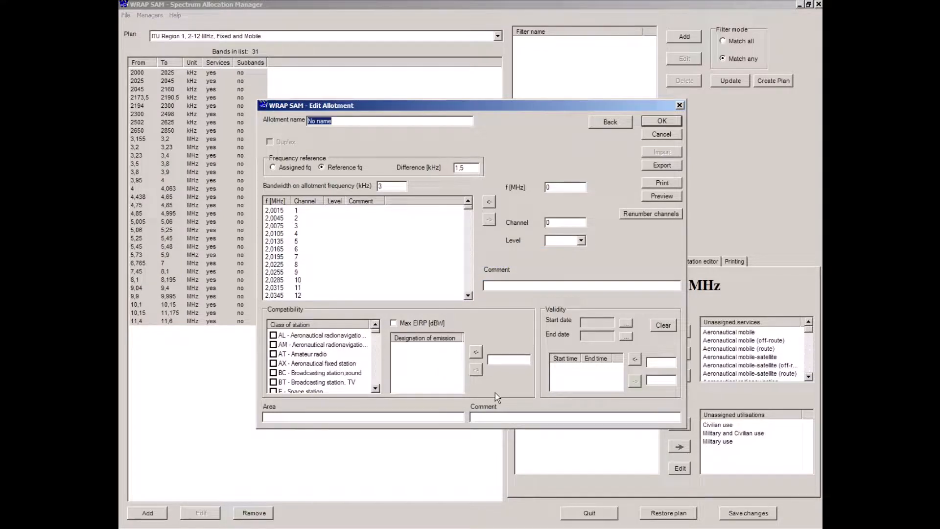
- Name the allotment "2-12 MHz, Fixed and Mobile, 3 kHz", enable its Max EIRP option, and save it
type("2-12 M")
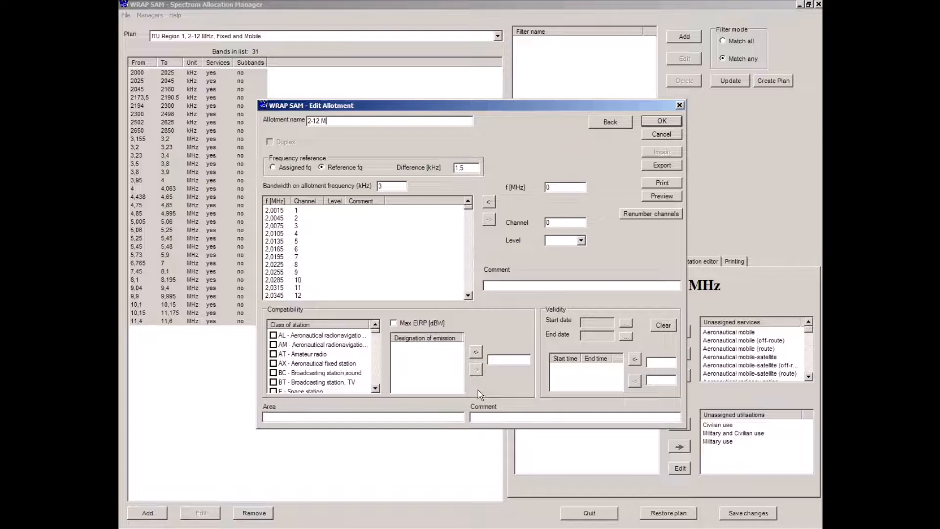
type("Hz, Fixed and Mobile, 3 kHz")
left_click_drag(375, 332, 373, 340)
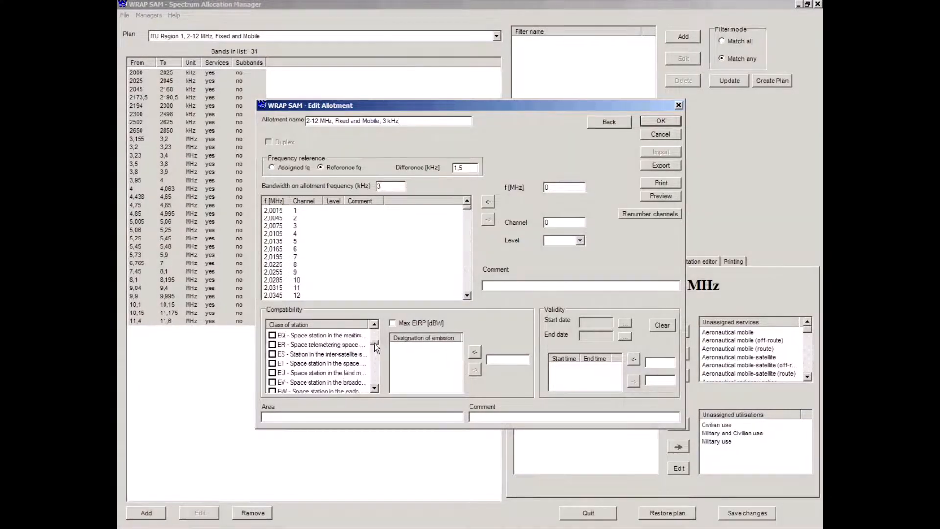
left_click_drag(378, 342, 378, 332)
left_click(393, 323)
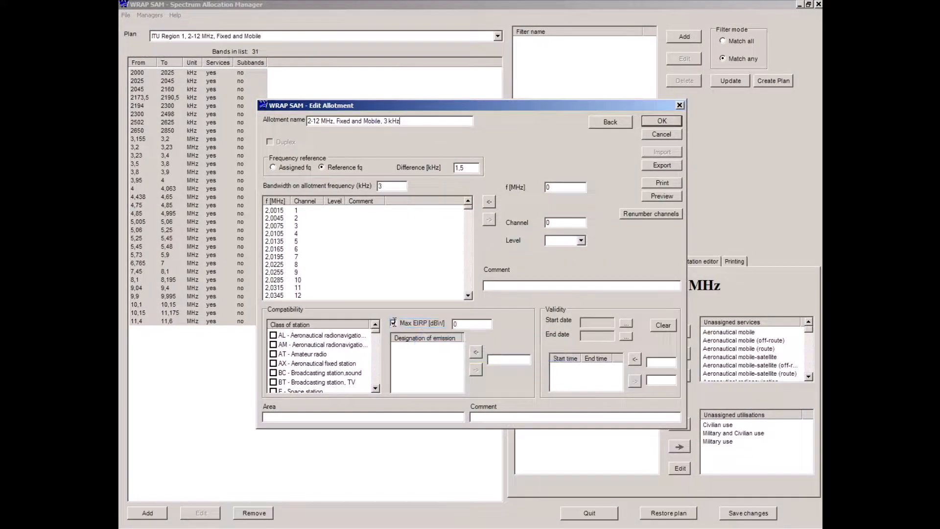
left_click_drag(459, 324, 440, 333)
key("Return")
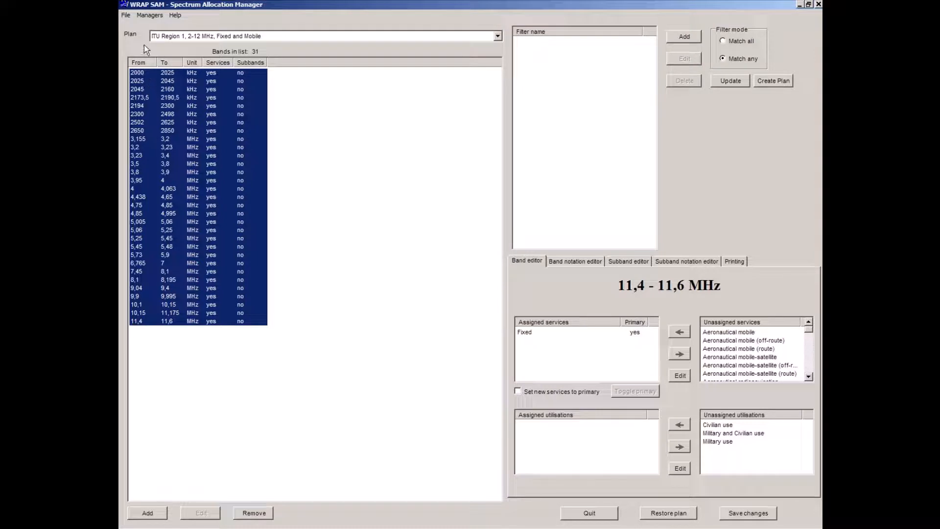
- Open the allotment manager, select the "2-12 MHz, Fixed and Mobile, 3 kHz" allotment, and start a WRAPDB import/export
left_click(143, 17)
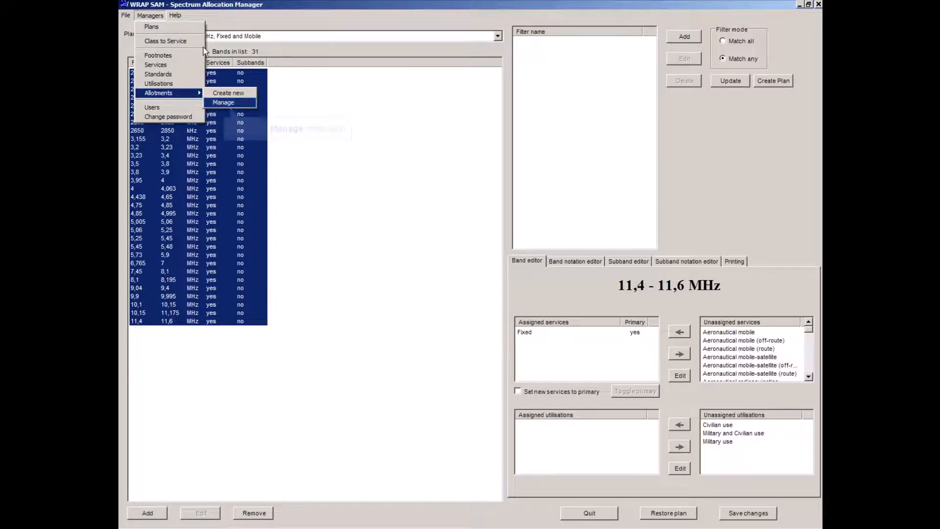
left_click(216, 103)
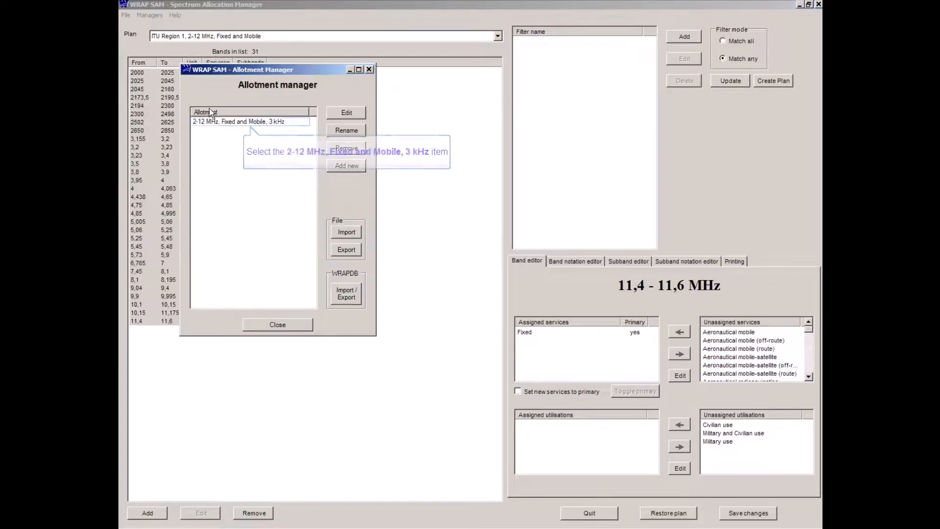
left_click(208, 123)
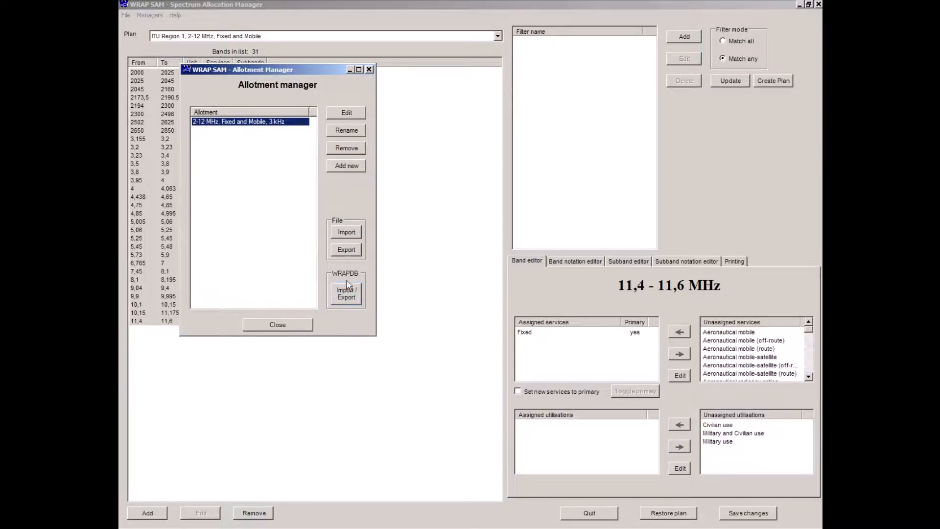
left_click(347, 295)
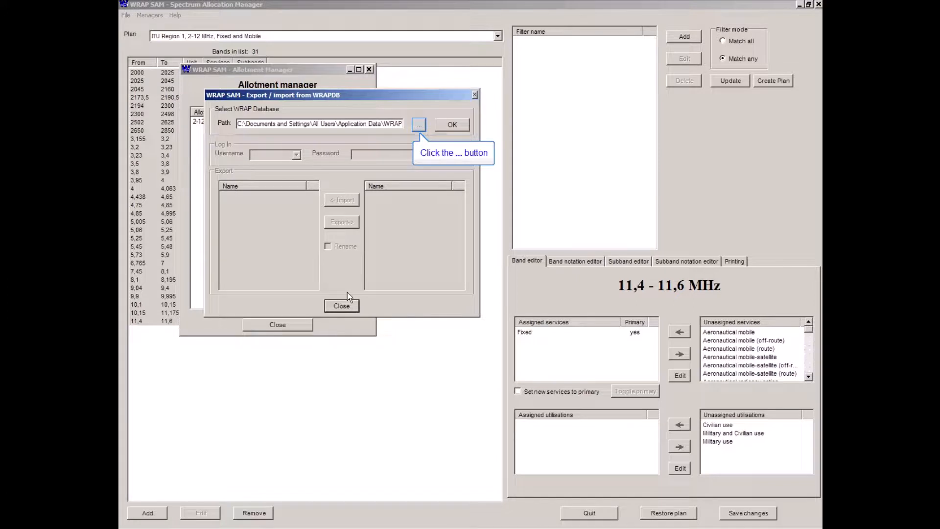
- Choose E:\WRAP\Database\Copy of wrapwindb_demo.mdb as the WRAP database and confirm the path
left_click(419, 125)
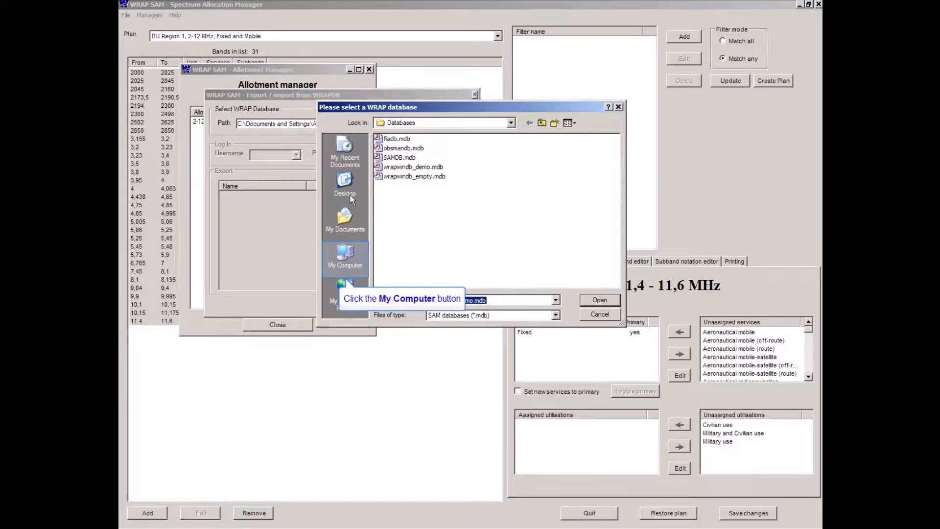
left_click(346, 253)
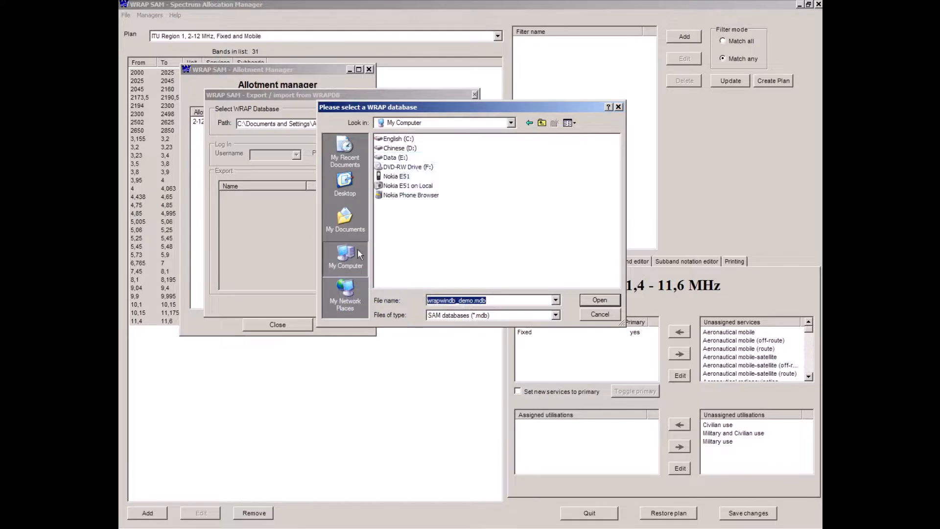
double_click(385, 157)
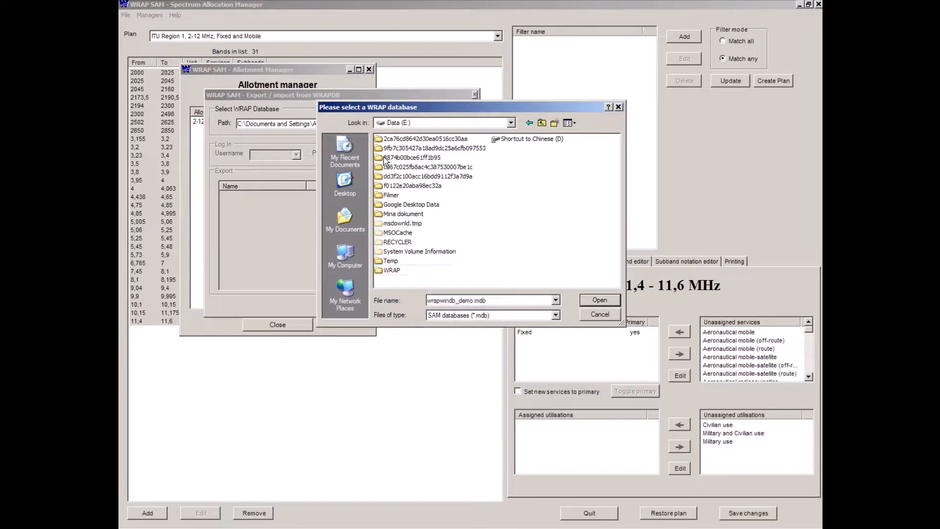
double_click(392, 270)
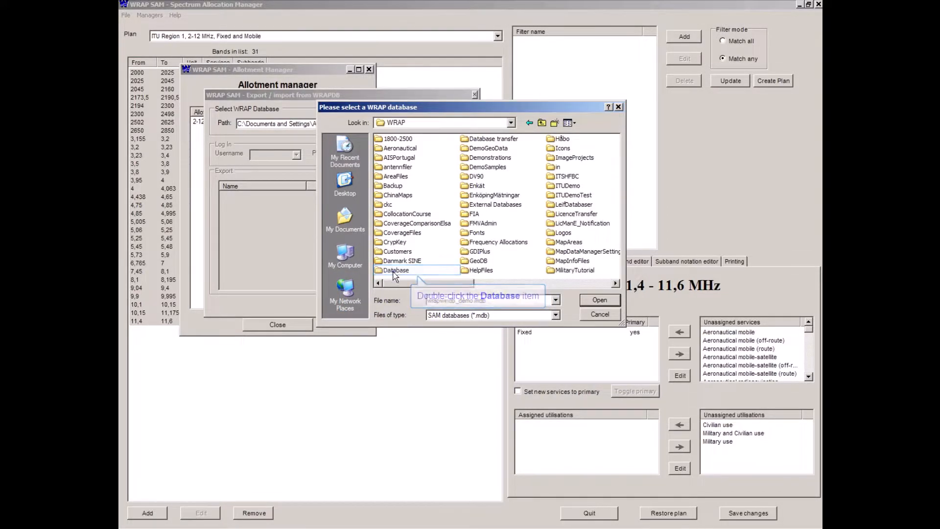
double_click(392, 271)
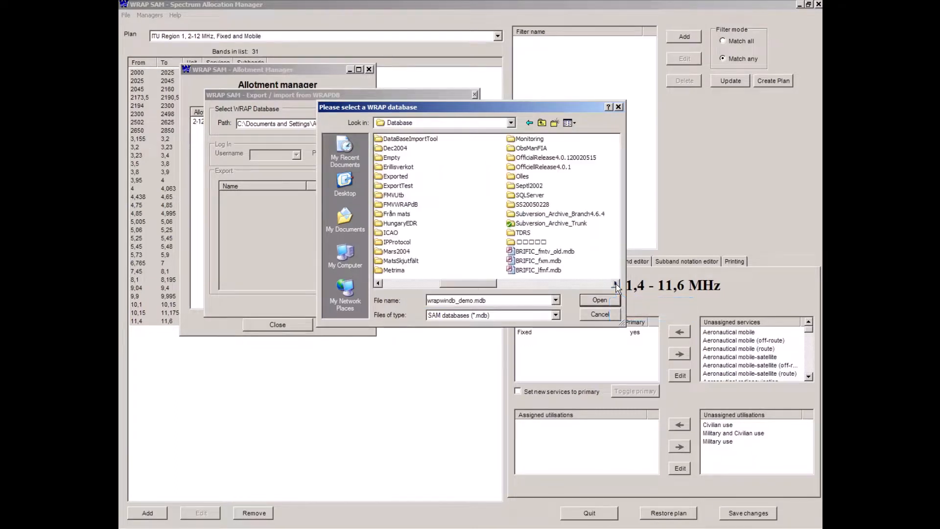
left_click(615, 283)
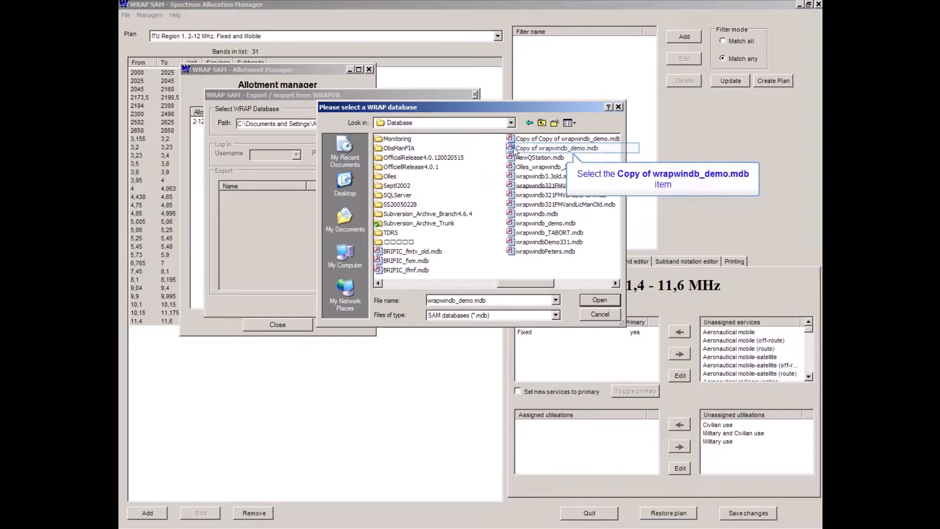
left_click(531, 148)
left_click(596, 301)
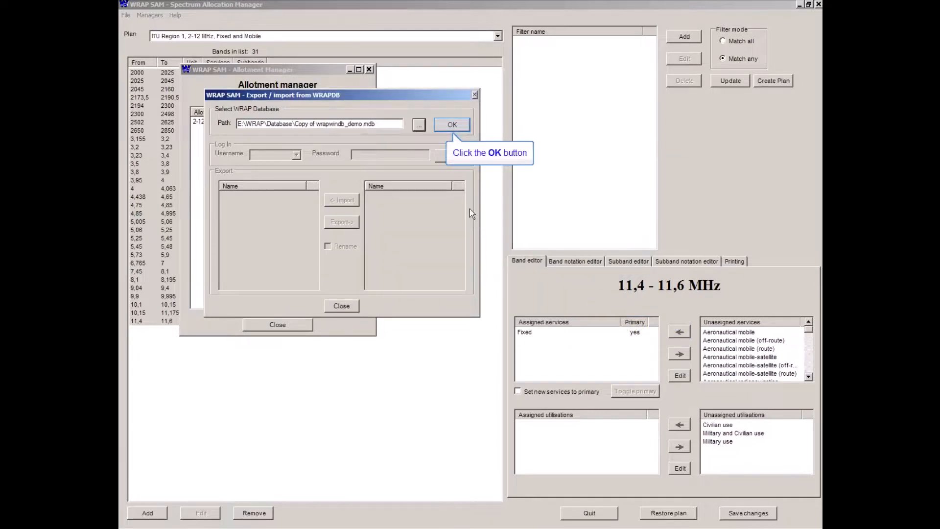
left_click(460, 126)
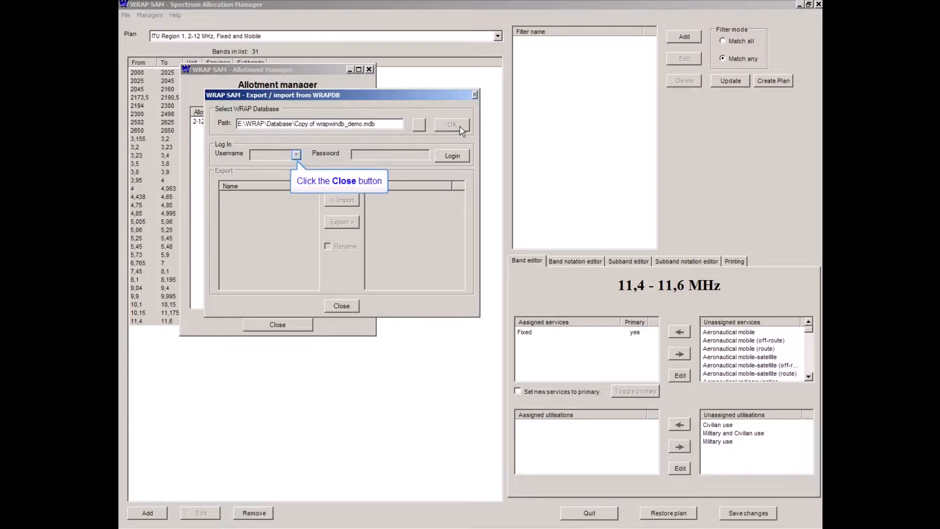
- Log in to the database as WRAP User with the account password
left_click(297, 155)
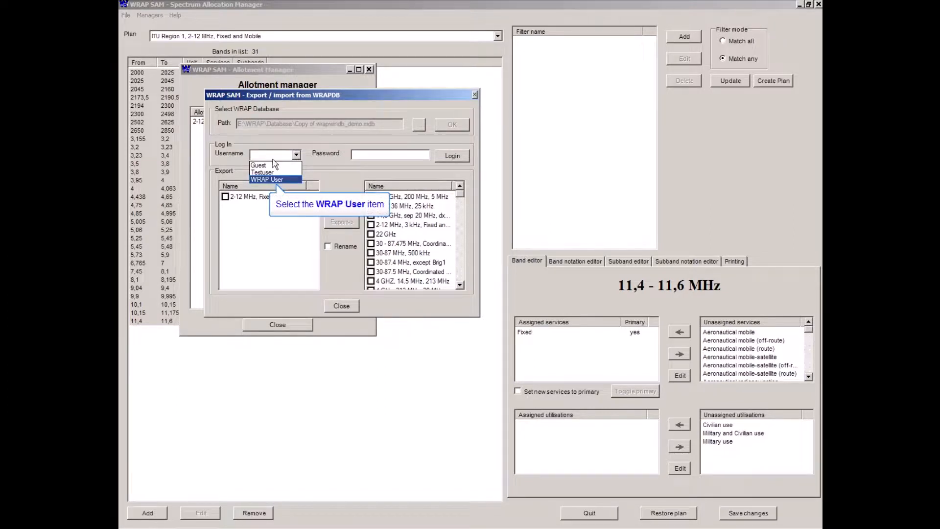
left_click(269, 179)
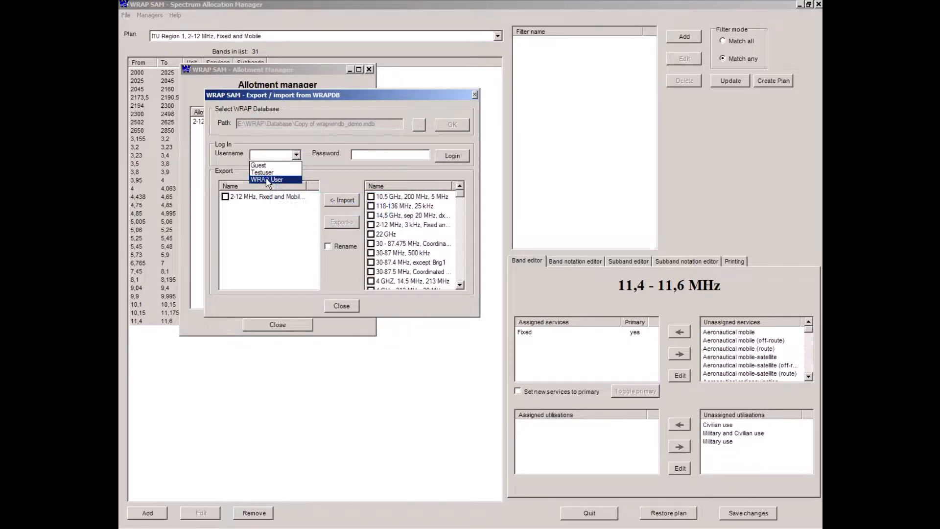
left_click(363, 156)
type("****")
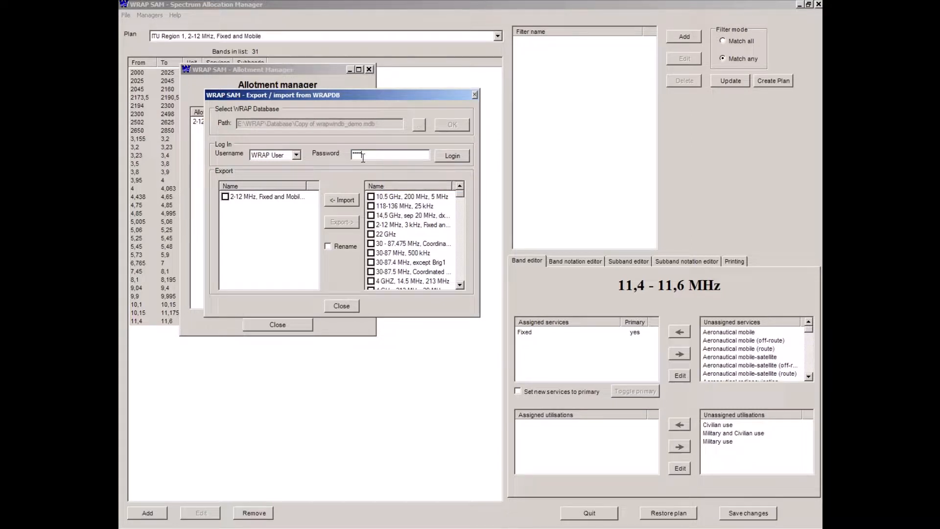
key("Return")
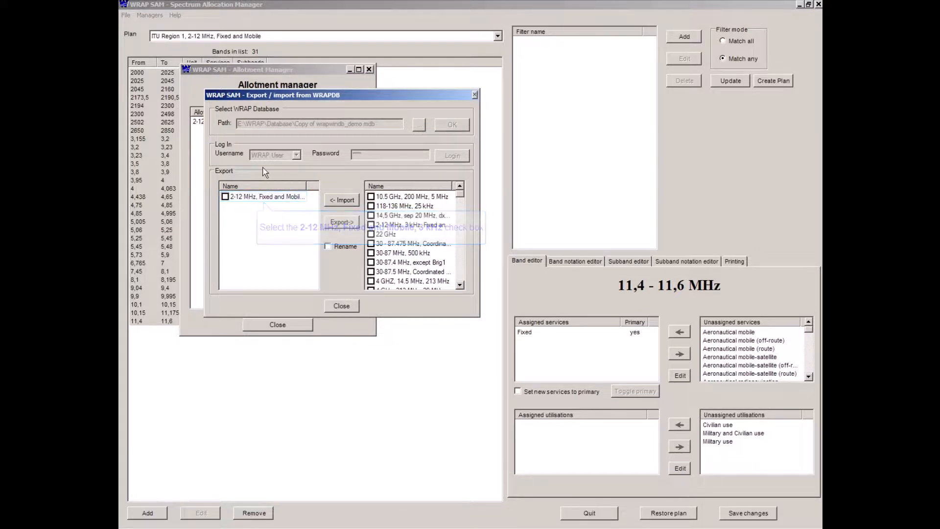
- Export the "2-12 MHz, Fixed and Mobile, 3 kHz" allotment to the WRAP database and close the export dialog and allotment manager
left_click(225, 196)
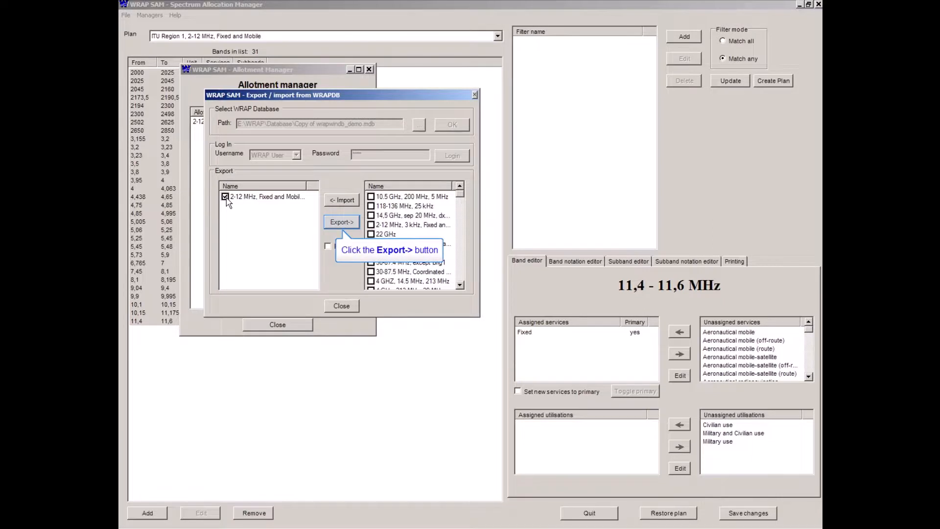
left_click(341, 224)
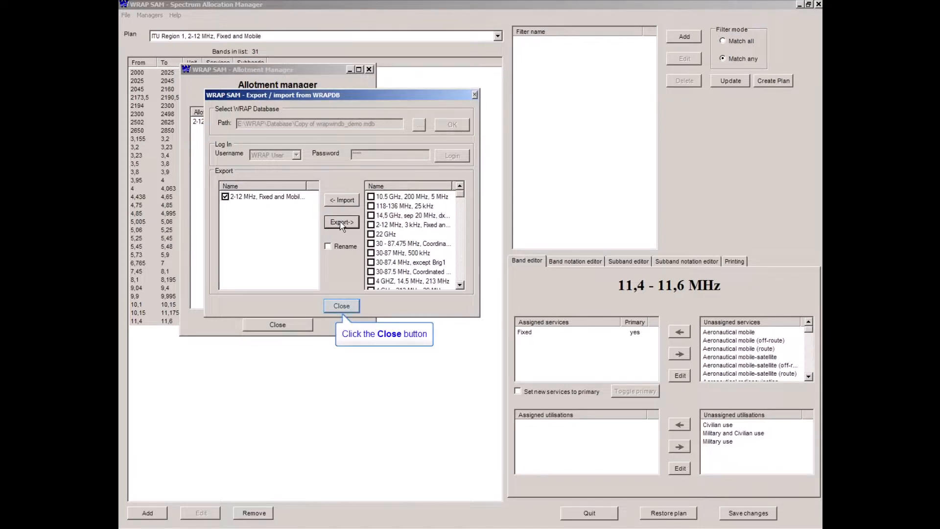
left_click(343, 306)
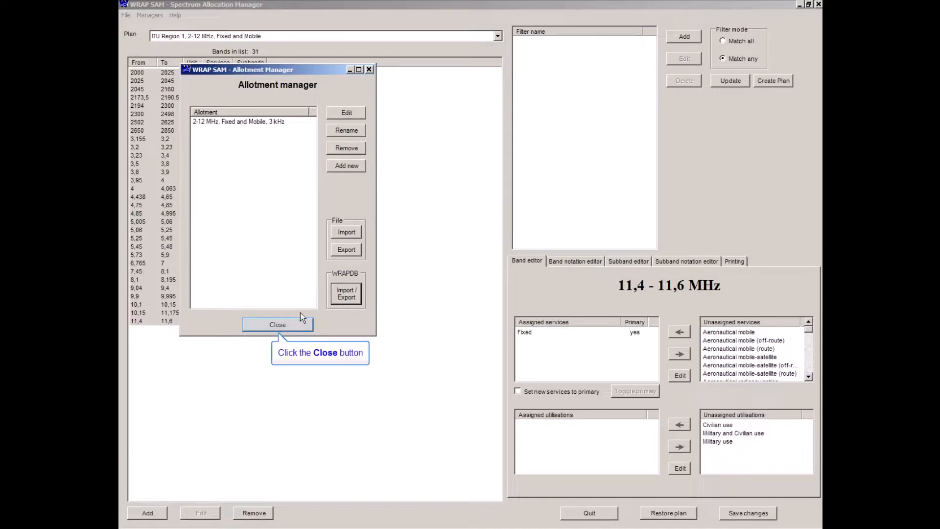
left_click(294, 325)
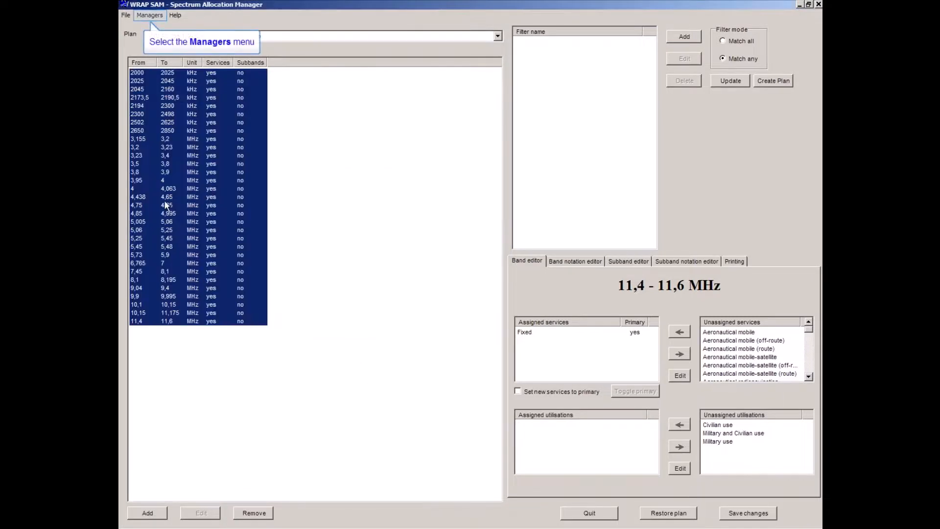
- Inspect the "ITU Region 1, 2-12 MHz, Fixed and Mobile" entry among the managed plans, widening the name column, and close the plan manager
left_click(147, 15)
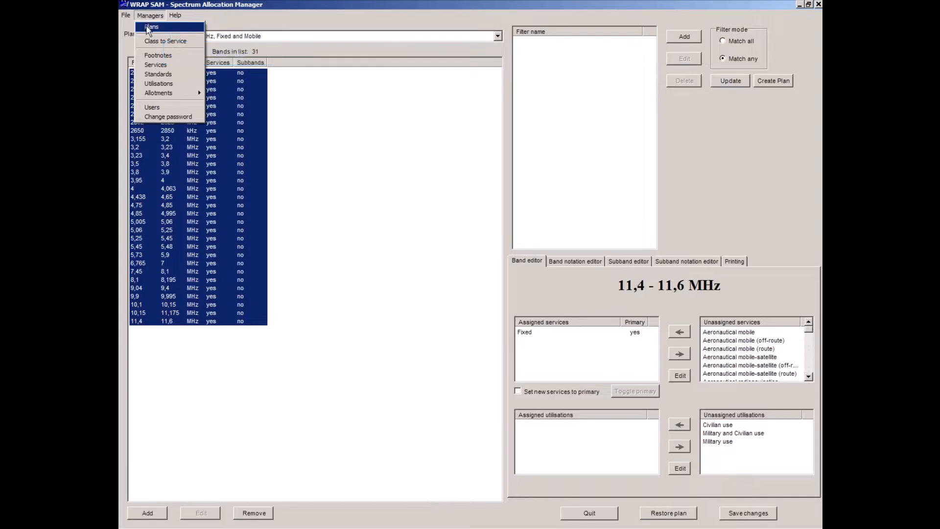
left_click(149, 30)
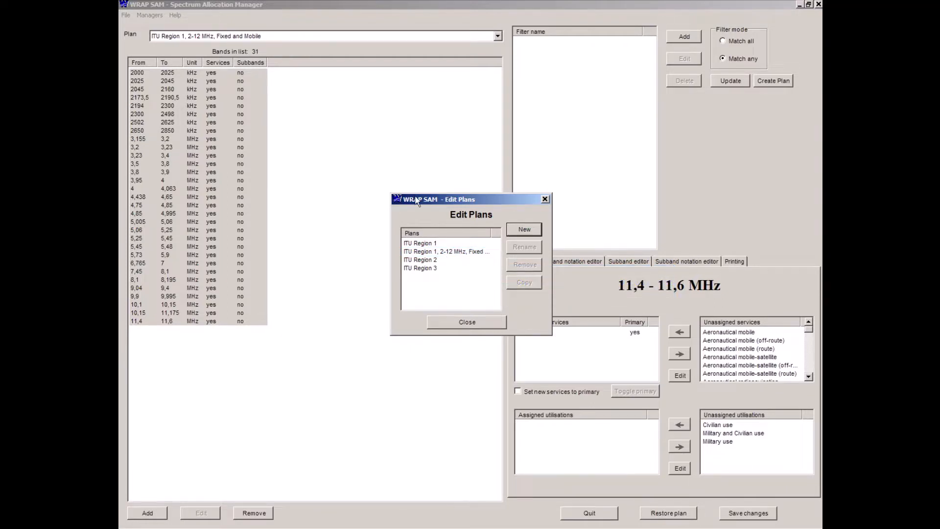
left_click(421, 252)
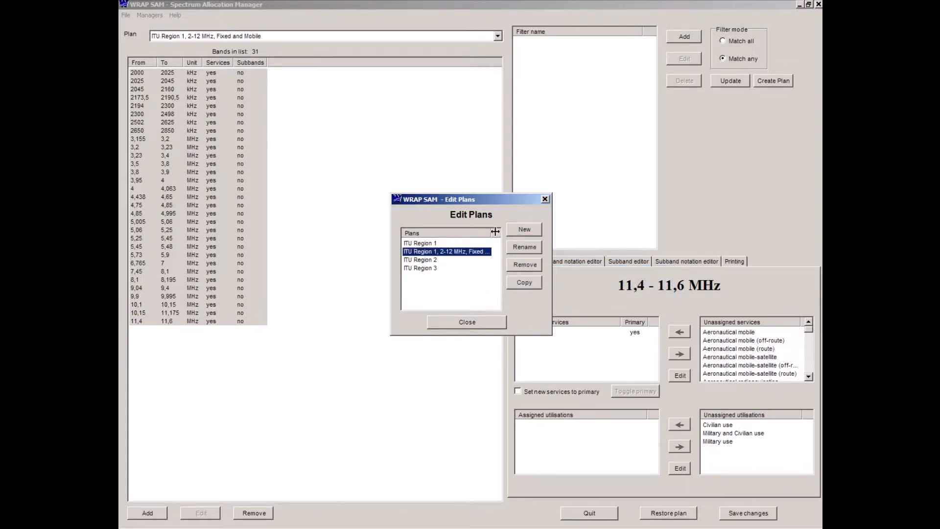
left_click_drag(496, 232, 505, 232)
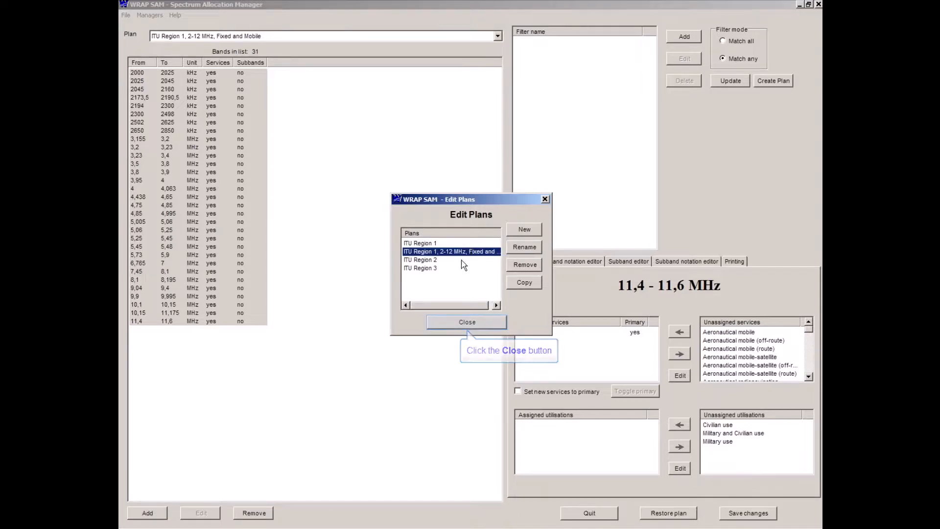
left_click(460, 322)
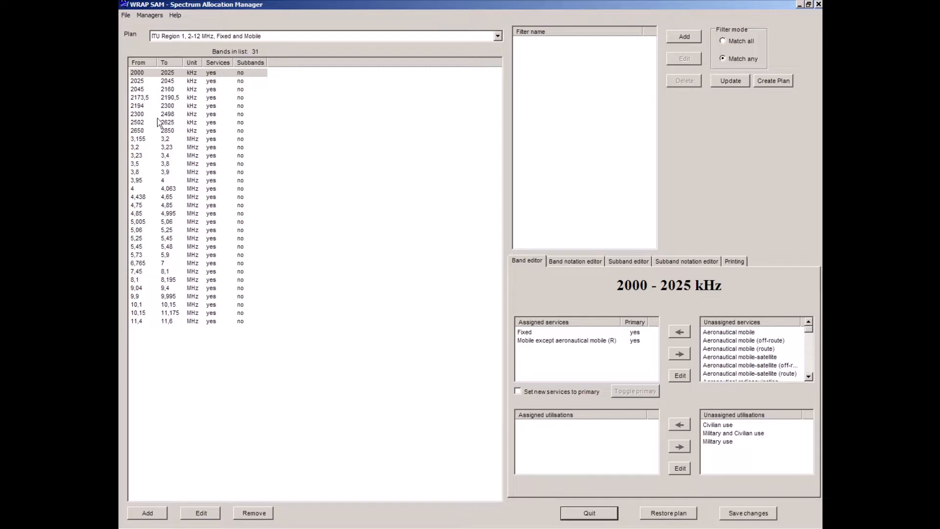
left_click(150, 15)
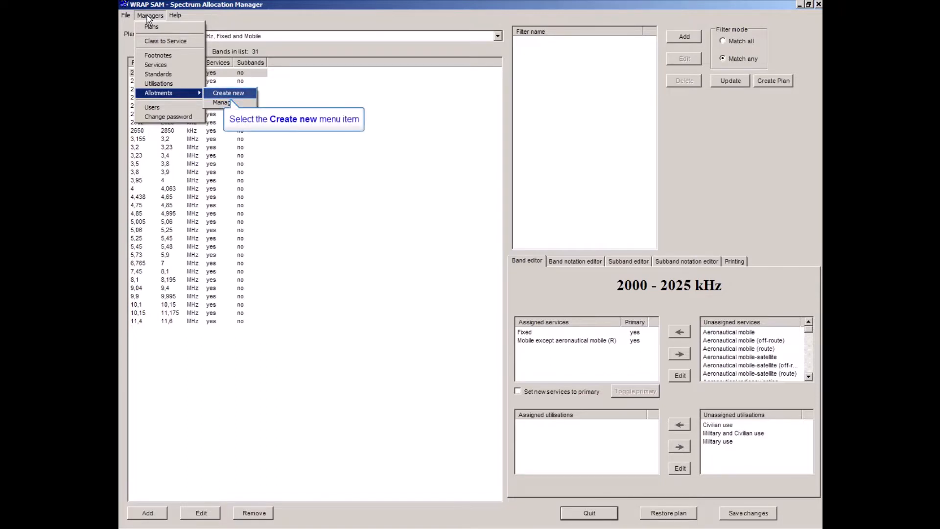
left_click(223, 97)
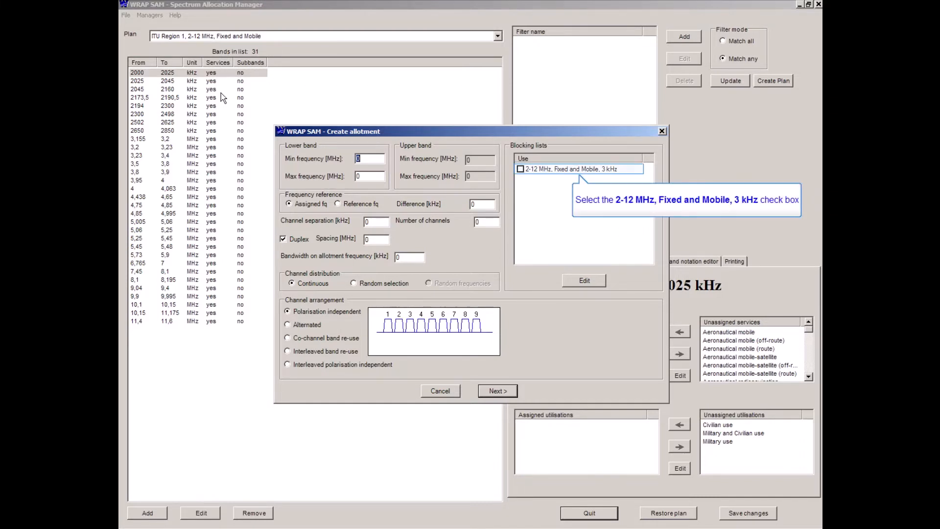
left_click(521, 169)
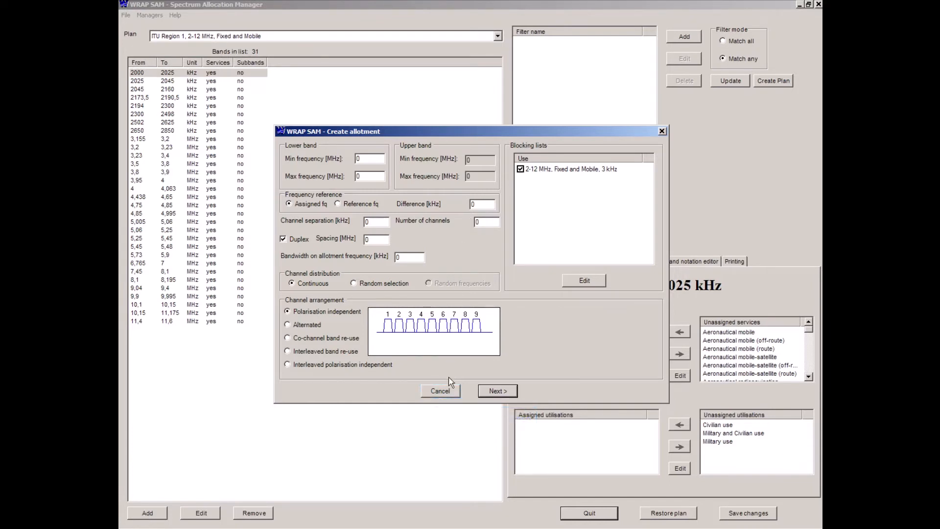
left_click(450, 392)
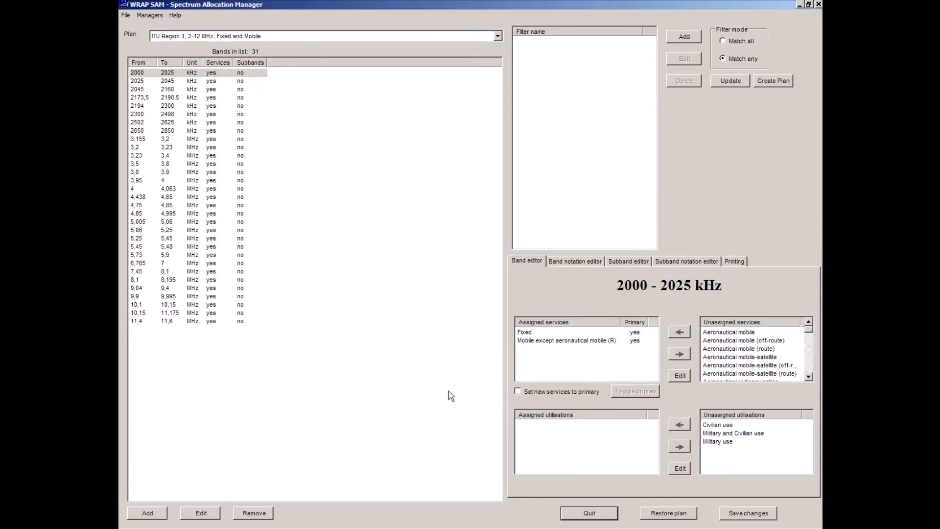